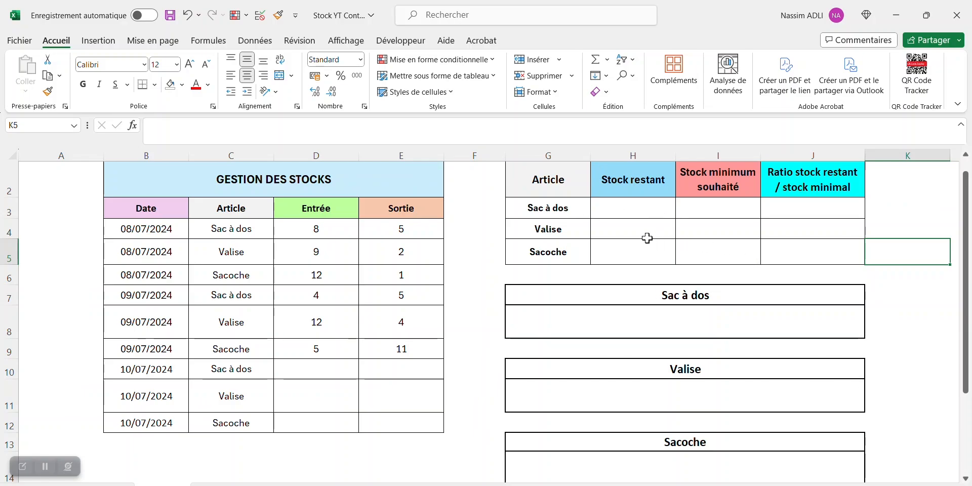
Examine the article summary table and the dated stock entries and exits in the GESTION DES STOCKS table.
click(576, 209)
click(574, 228)
click(572, 254)
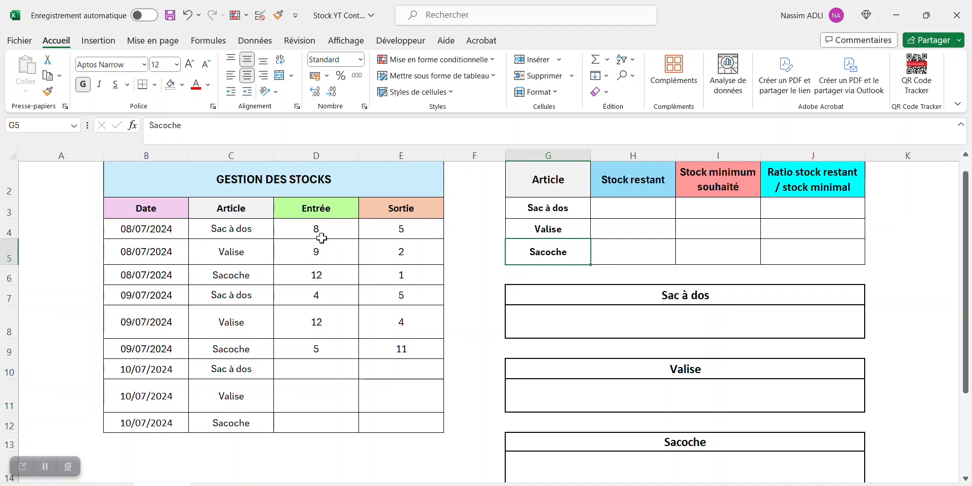
click(159, 229)
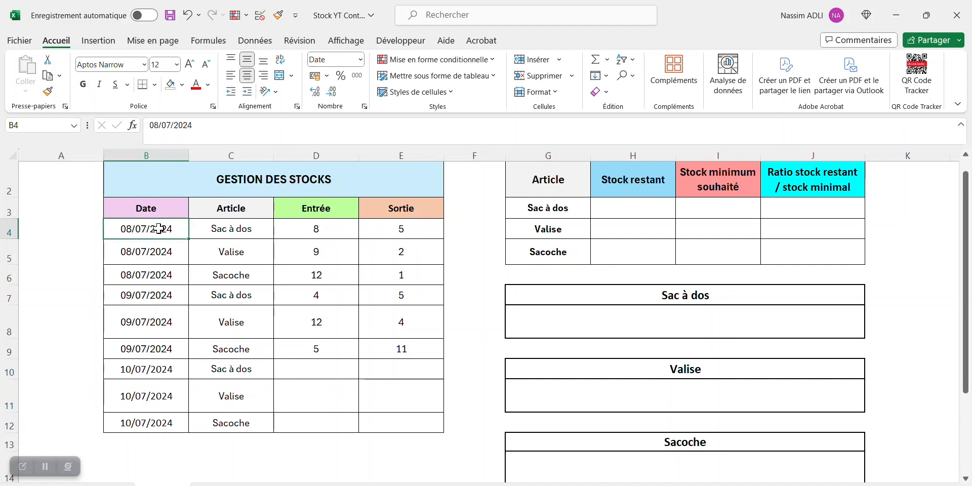
click(158, 327)
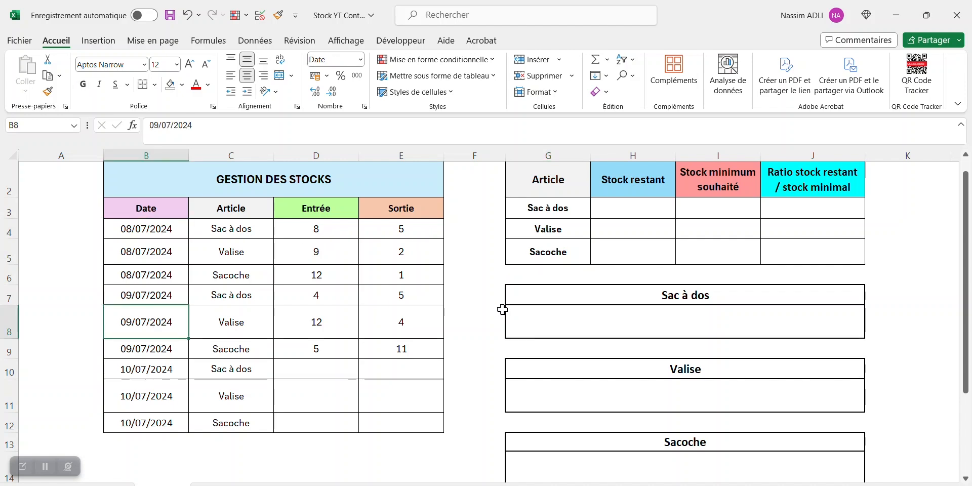
scroll(319, 319, up, 1)
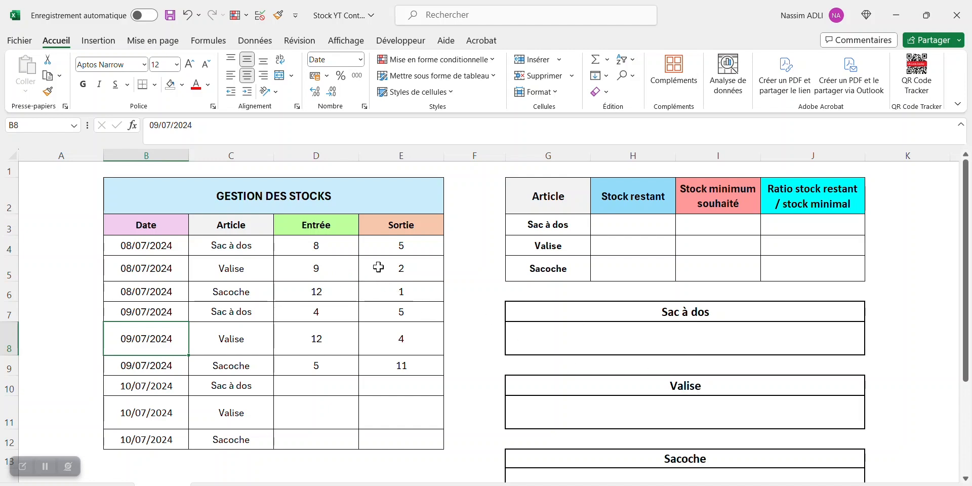
click(346, 272)
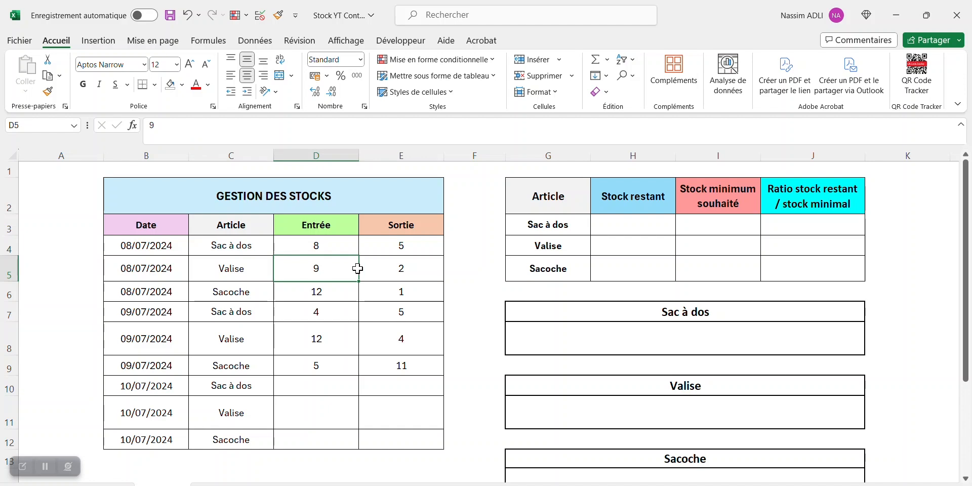
click(741, 226)
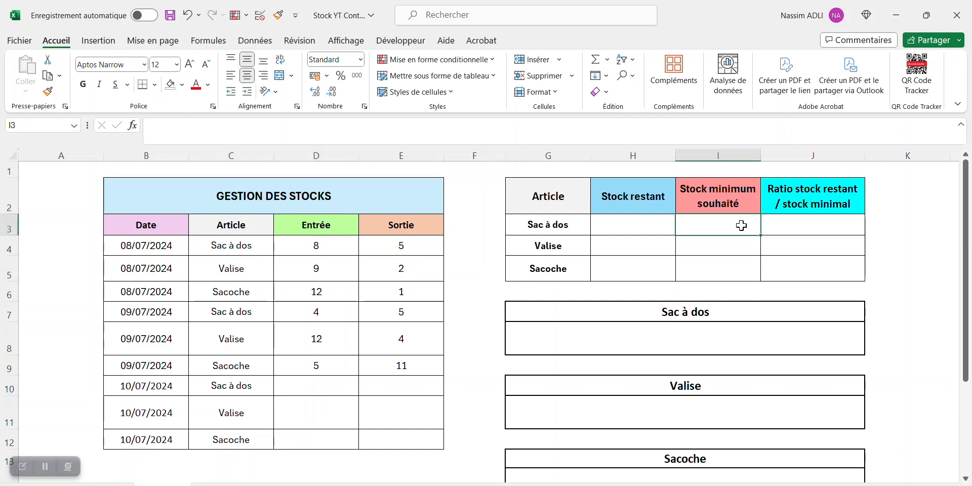
In the Stock restant cell for Sac à dos (H3), begin the formula =SOMME.SI(C4:C12;G3;D4:D12) to total the article's entries.
click(624, 225)
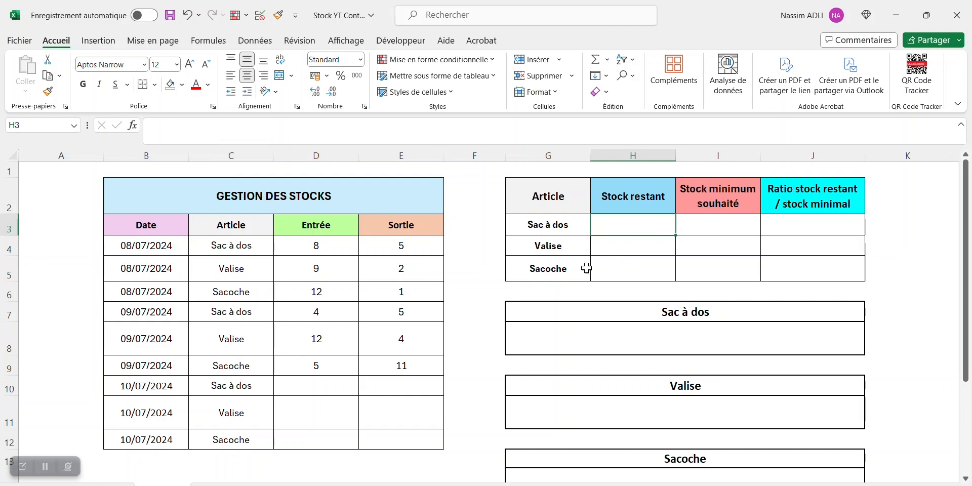
click(247, 137)
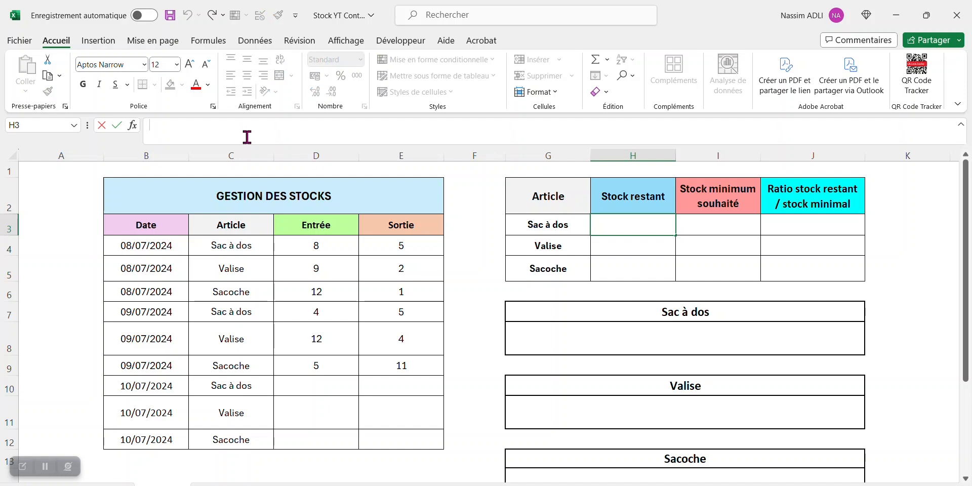
text(=somm)
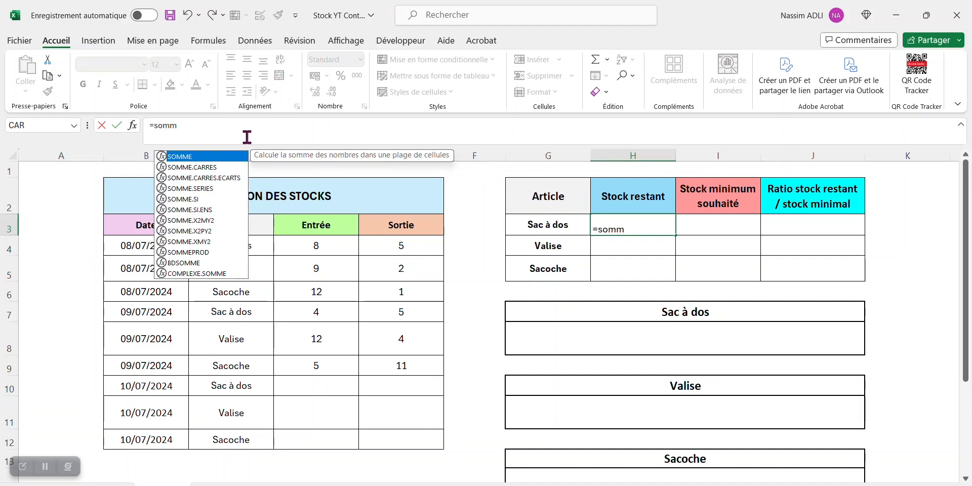
double_click(214, 198)
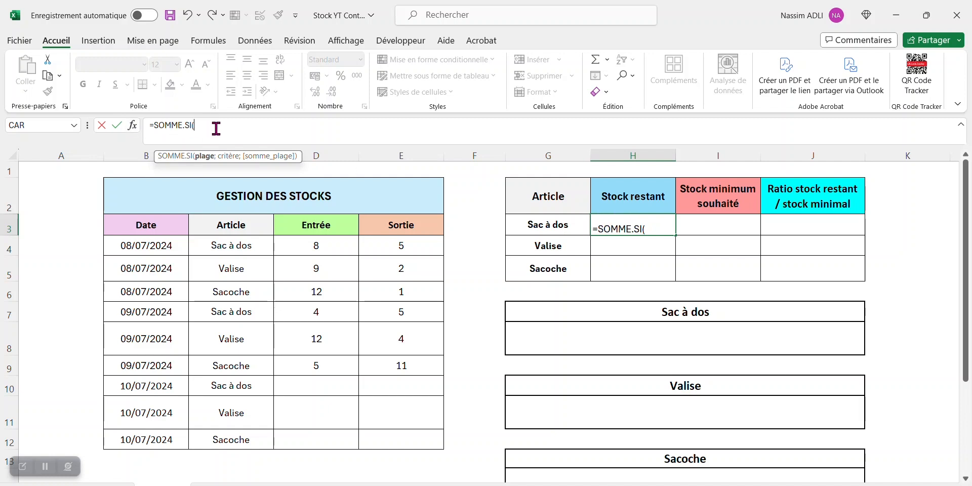
drag(244, 247, 229, 438)
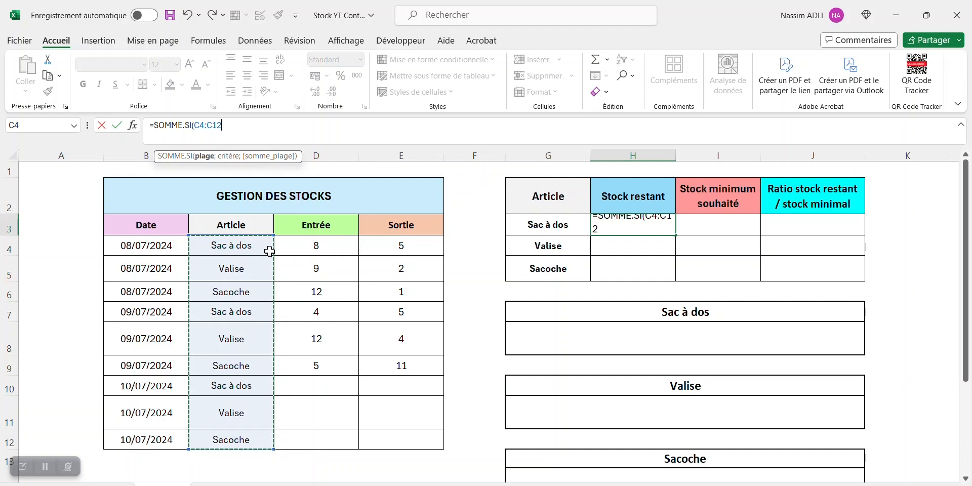
text(;)
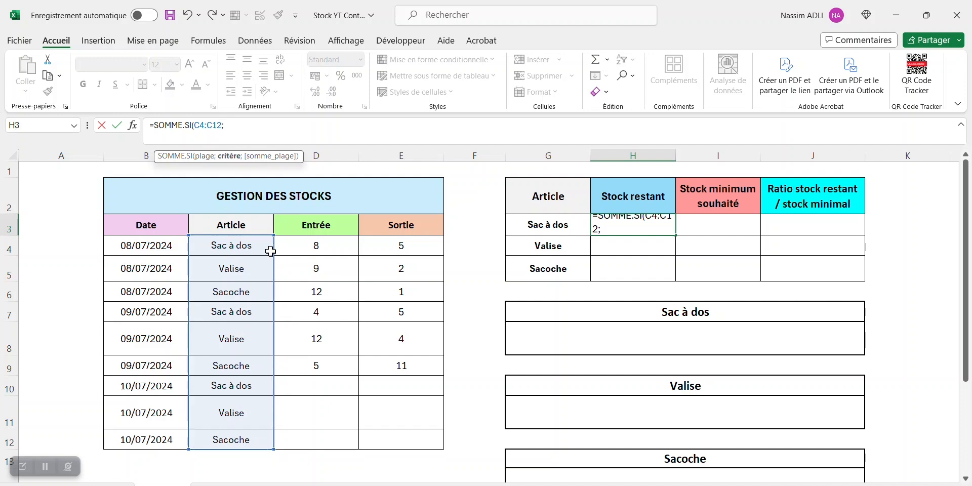
click(566, 225)
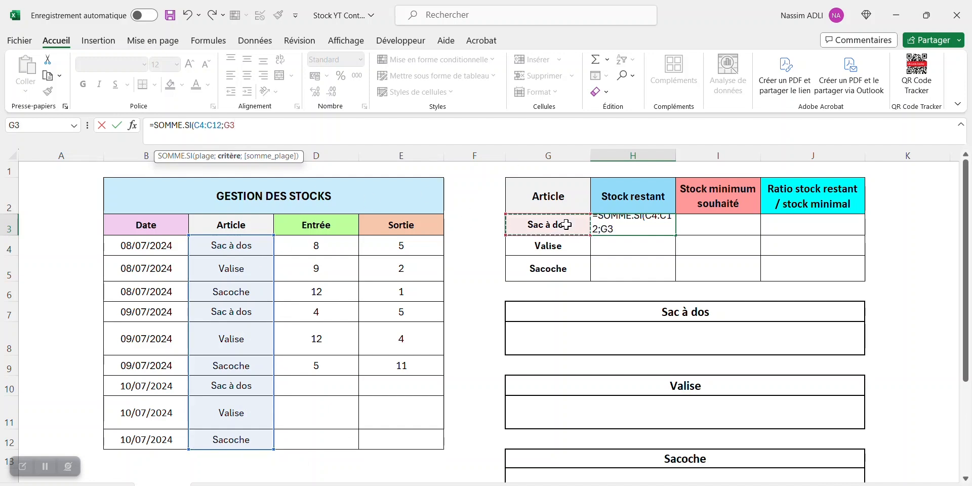
text(;)
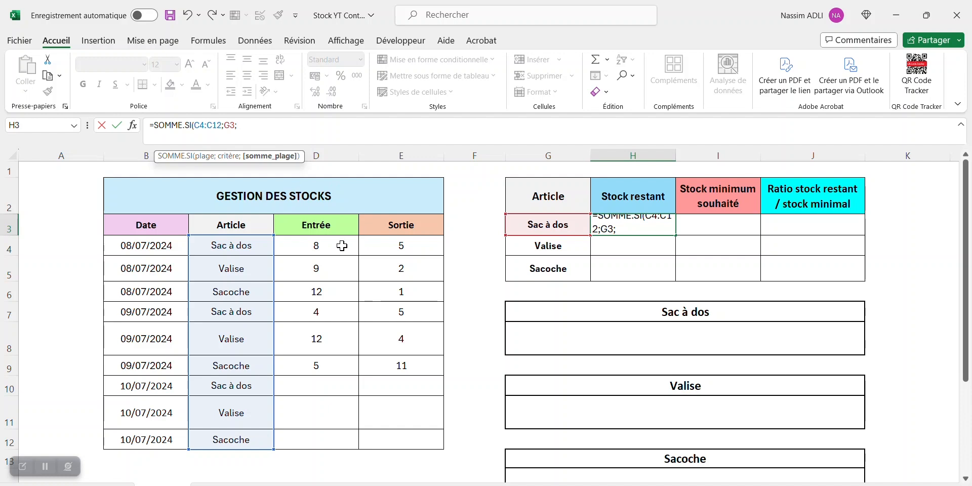
drag(342, 246, 338, 446)
text())
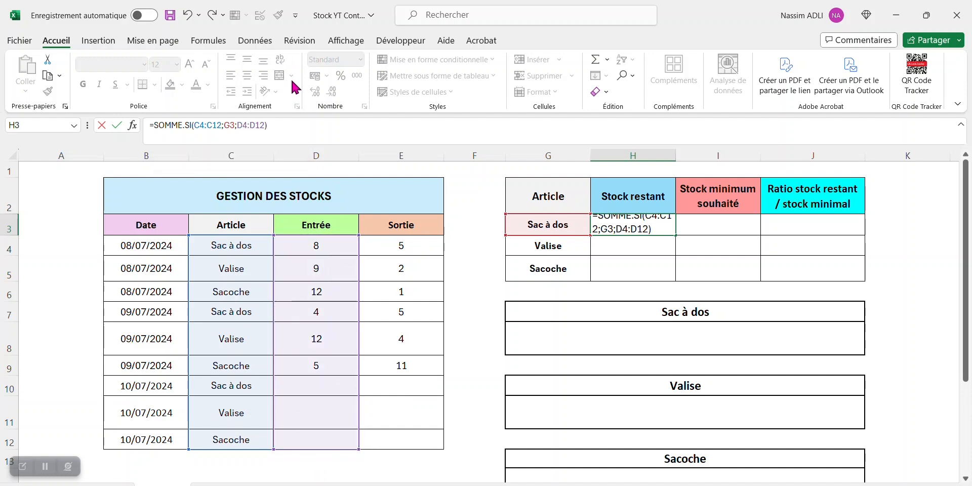
Extend the H3 formula with -SOMME.SI(C4:C12;G3;E4:E12) to subtract the article's exits.
text(-som)
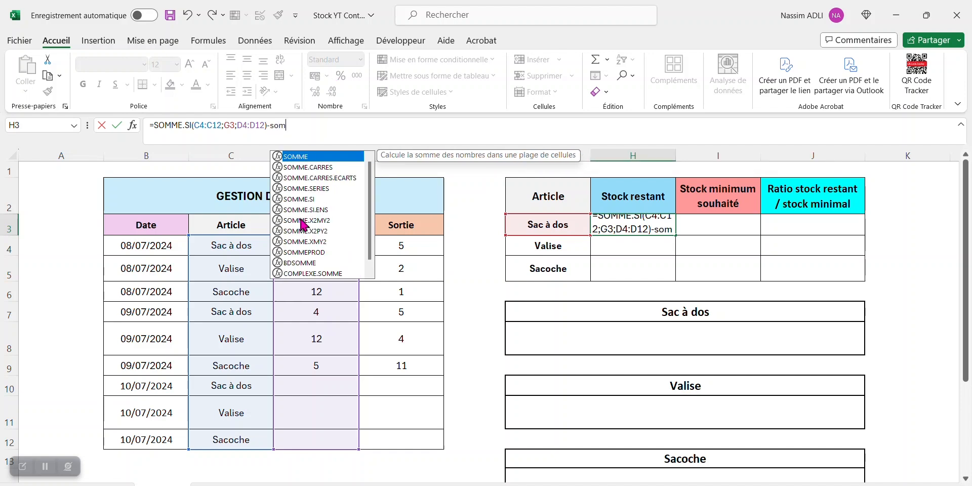
double_click(304, 198)
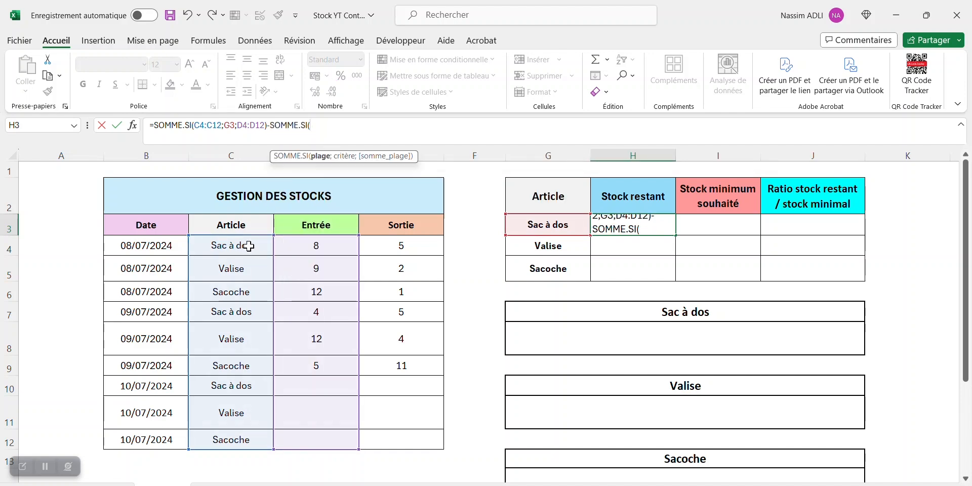
drag(243, 244, 244, 434)
text(;)
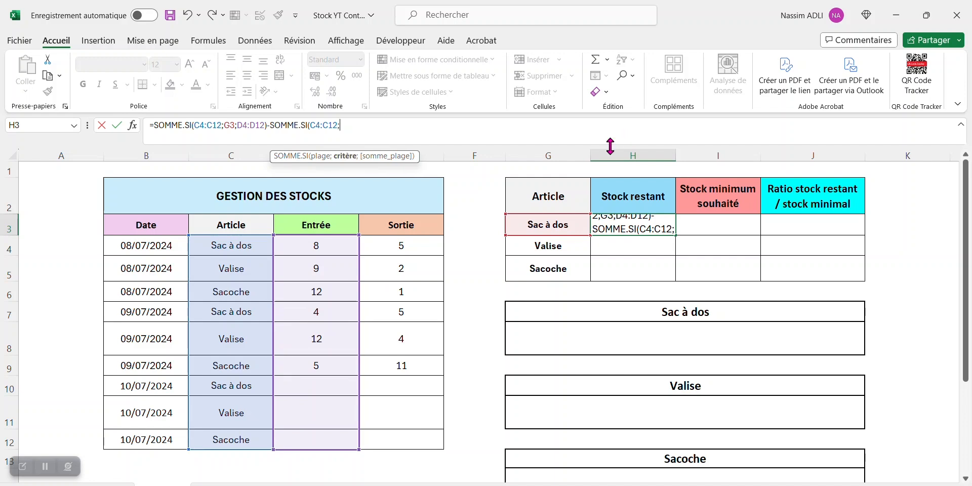
click(563, 223)
text(;)
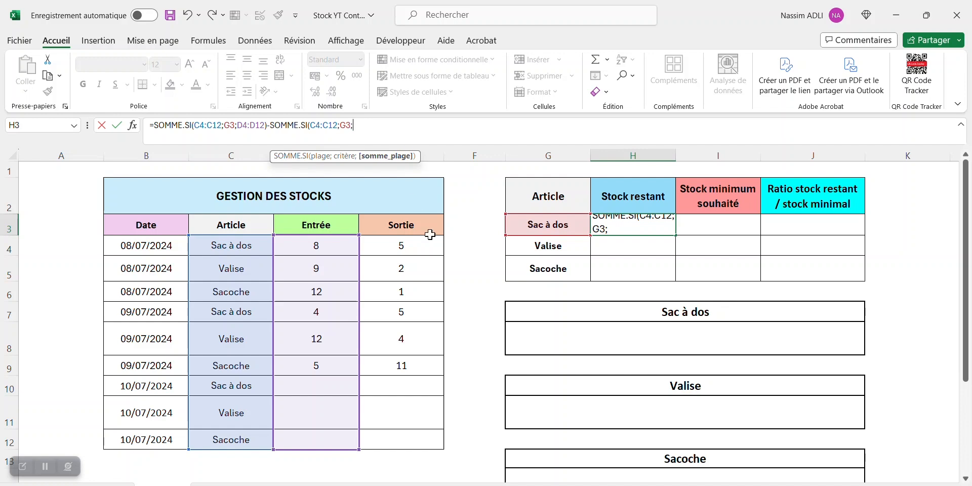
click(413, 243)
drag(413, 243, 403, 435)
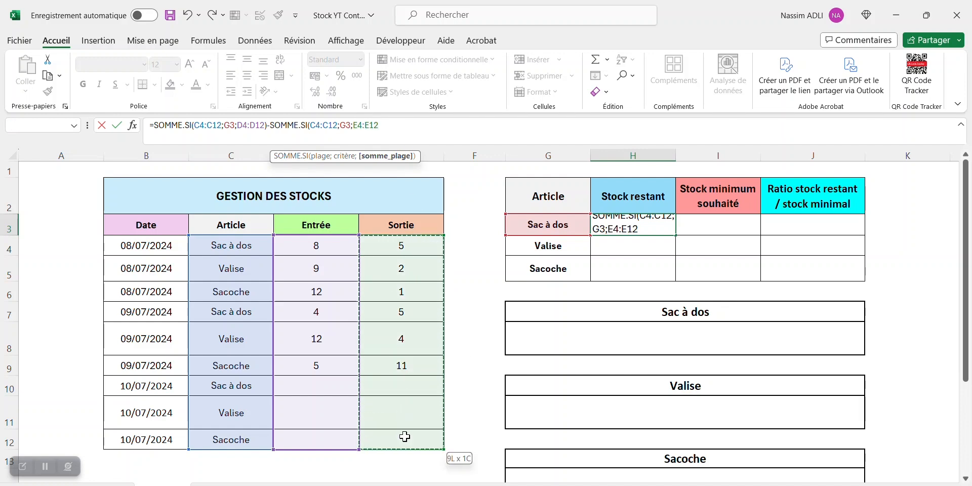
text())
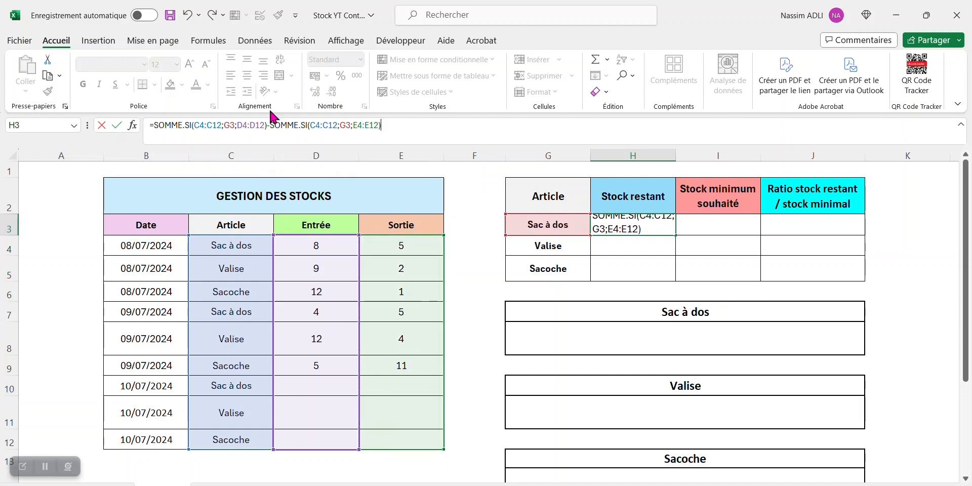
Make the C4:C12, D4:D12 and E4:E12 ranges absolute in both SOMME.SI functions, keep G3 relative, and validate the formula.
double_click(213, 124)
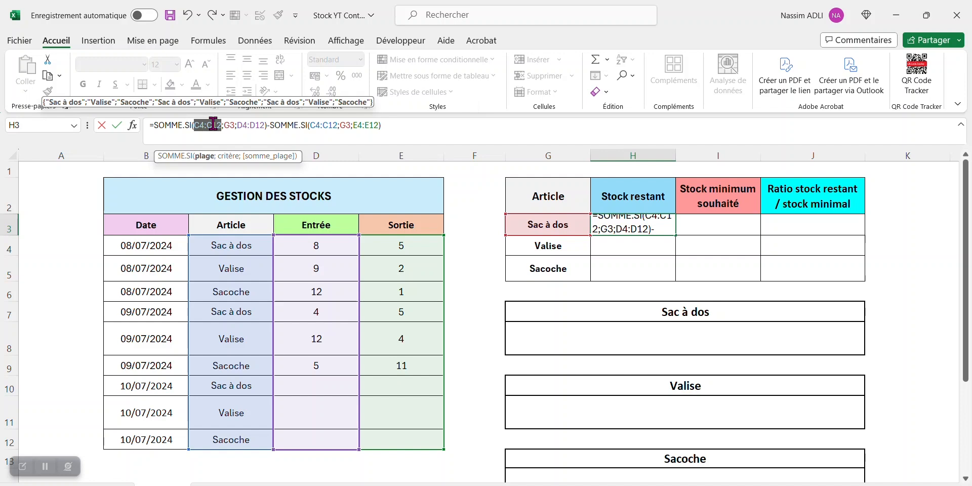
key(F4)
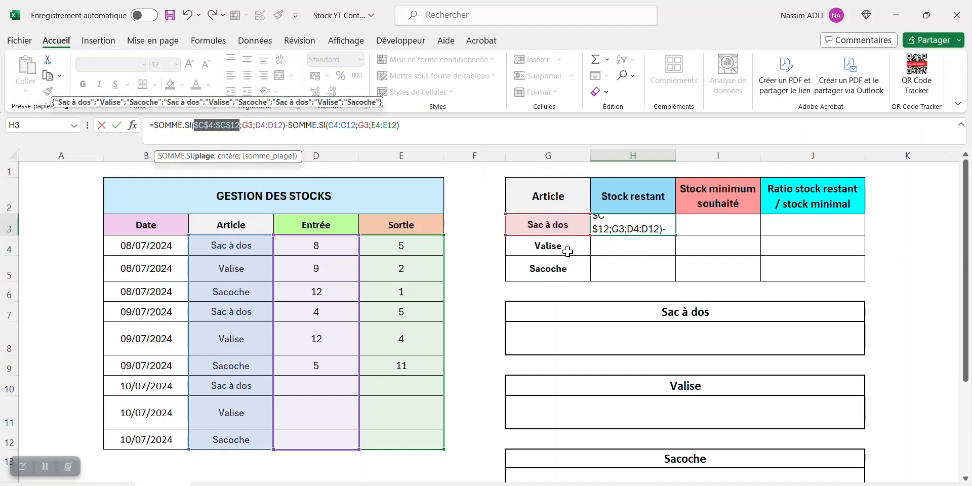
click(246, 128)
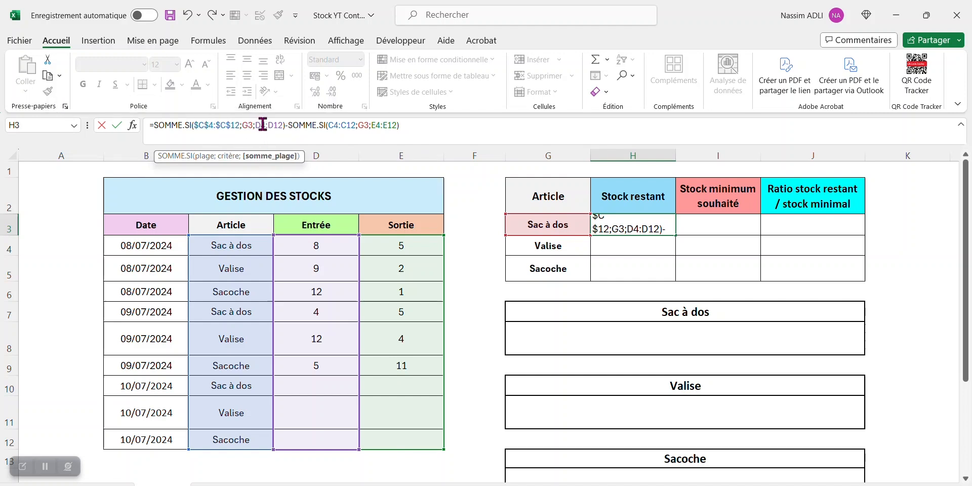
double_click(263, 125)
key(F4)
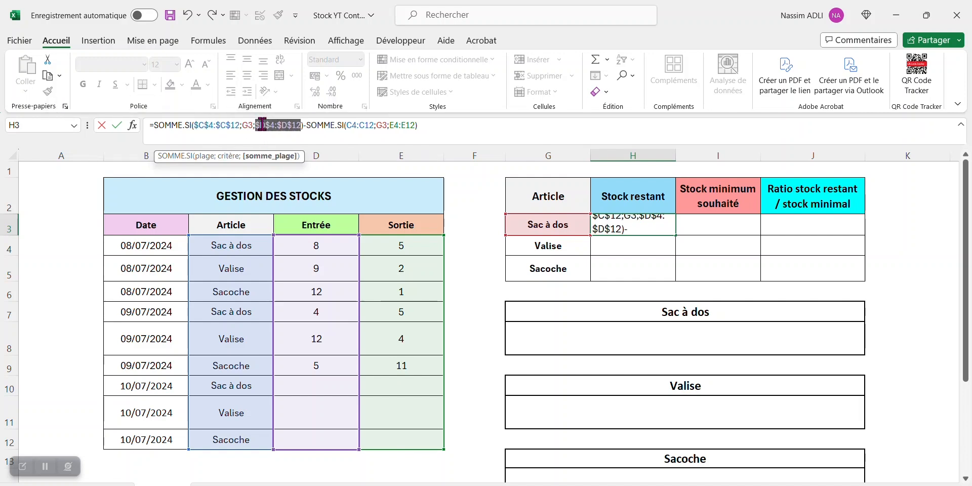
double_click(361, 125)
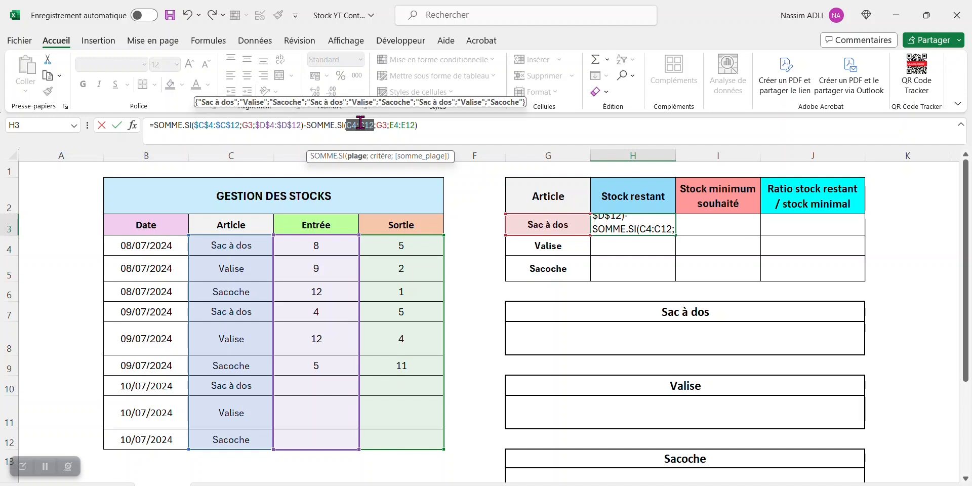
key(F4)
double_click(421, 125)
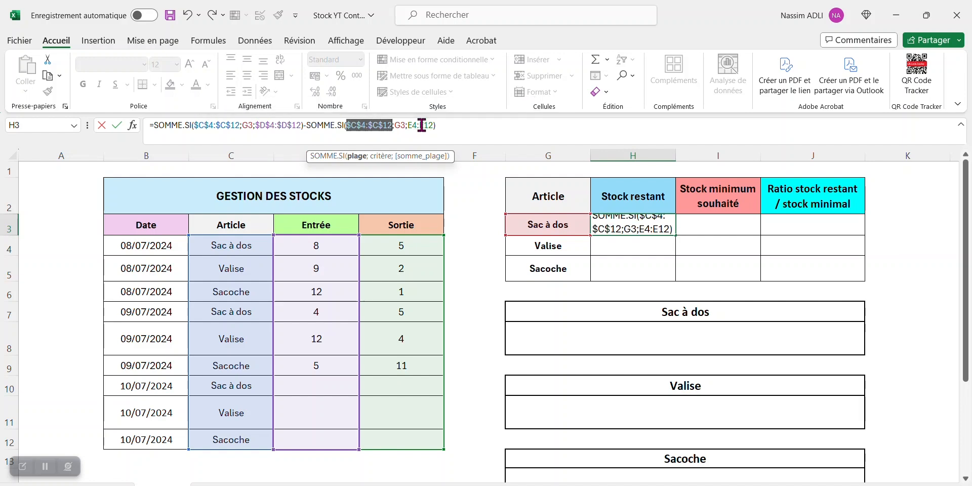
key(F4)
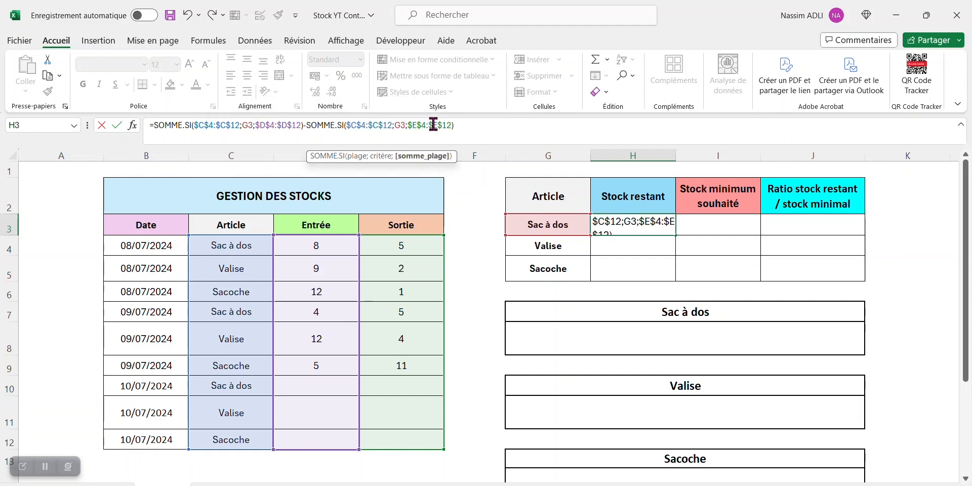
click(459, 128)
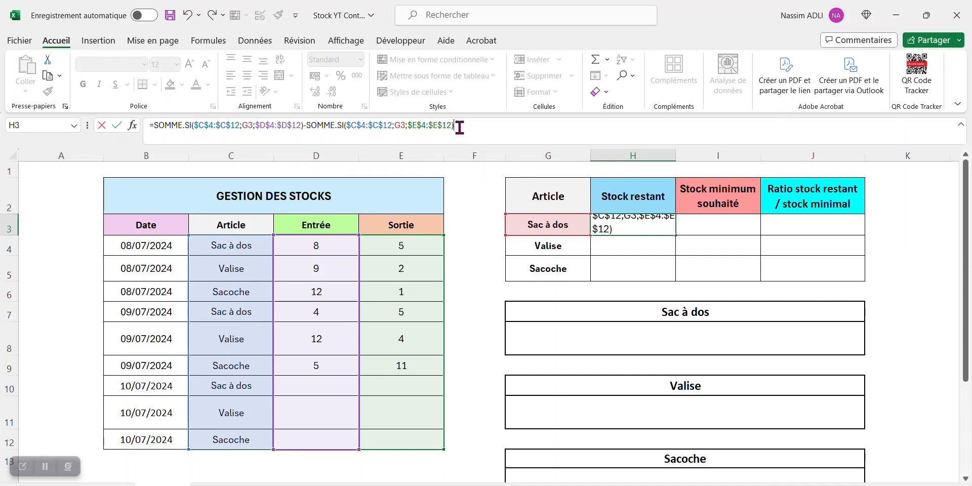
key(Return)
Fill the Stock restant formula from H3 down to H5 for Valise and Sacoche.
click(633, 224)
drag(675, 235, 668, 281)
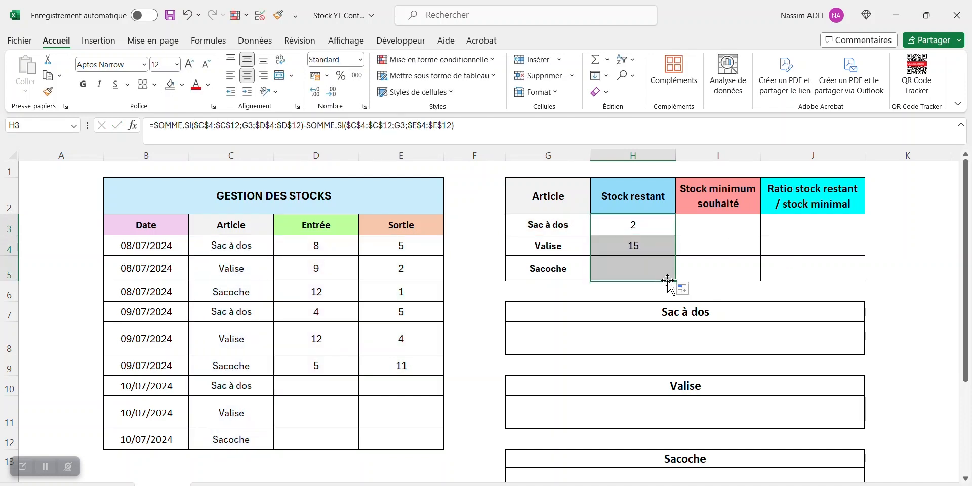
Check the Stock restant formulas in H3:H5 and compare the Sacoche result with its entries and exits in rows 6 and 9.
click(636, 232)
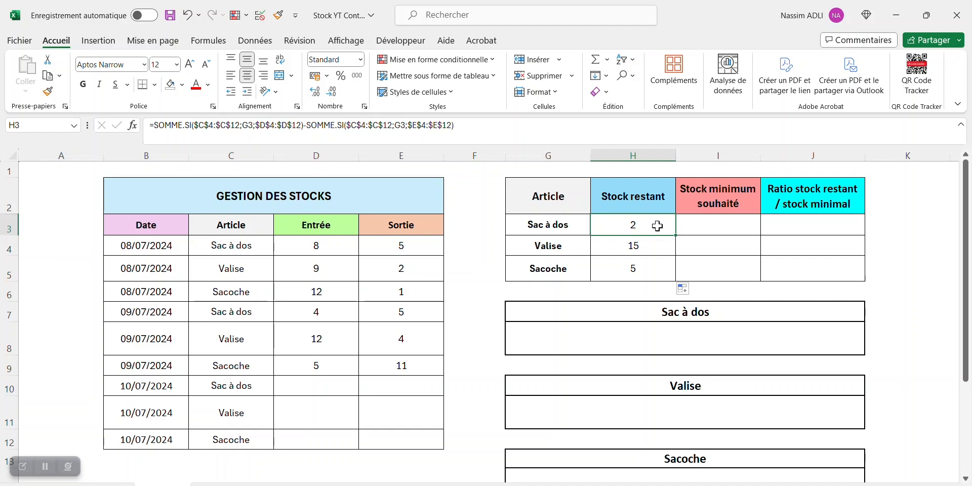
click(651, 247)
click(650, 271)
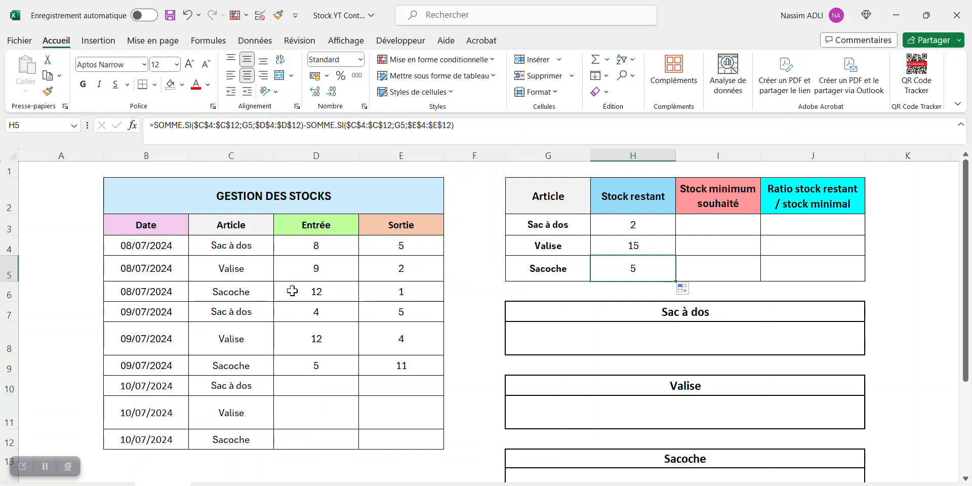
drag(293, 288, 426, 285)
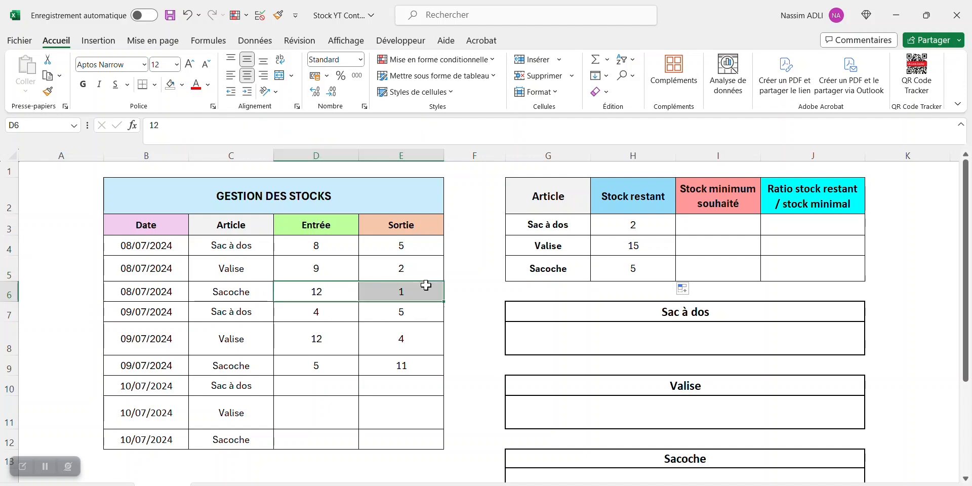
ctrl+click(326, 368)
drag(326, 367, 411, 365)
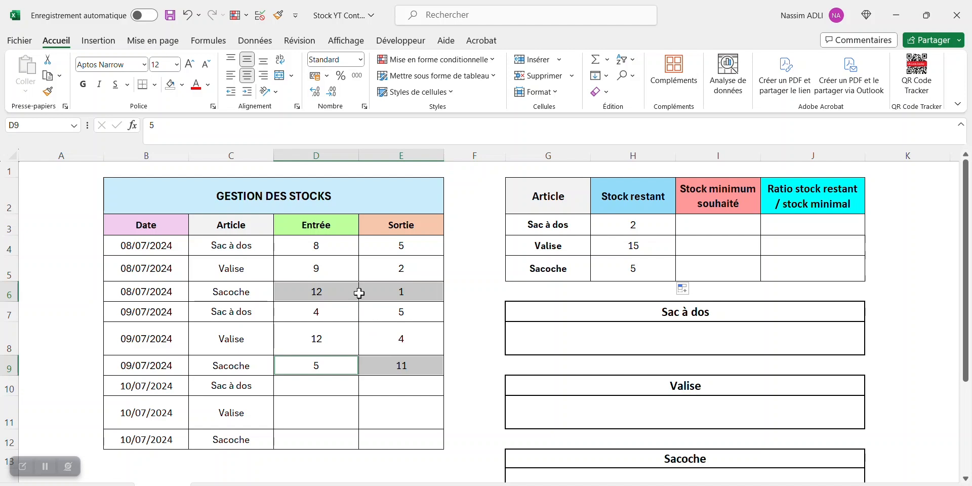
click(620, 268)
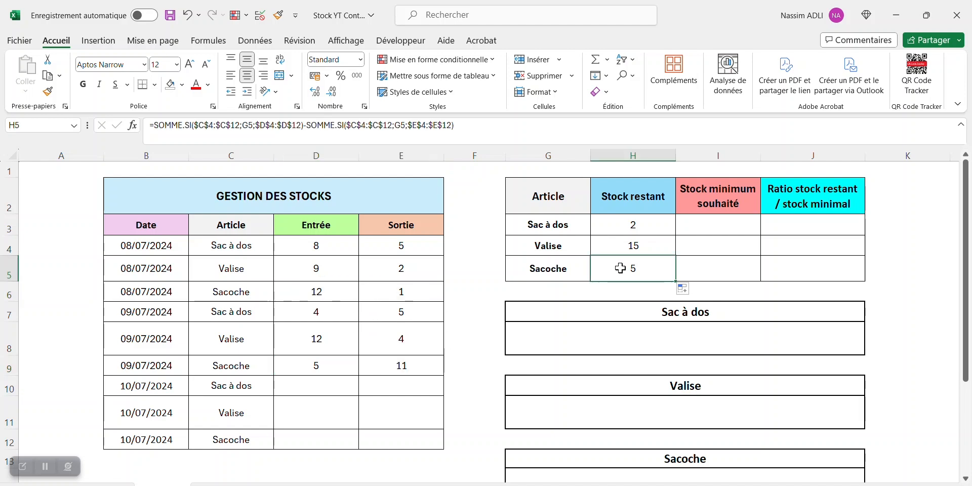
Enter the Stock minimum souhaité values in I3:I5: 15 for Sac à dos, 10 for Valise and 20 for Sacoche.
click(735, 228)
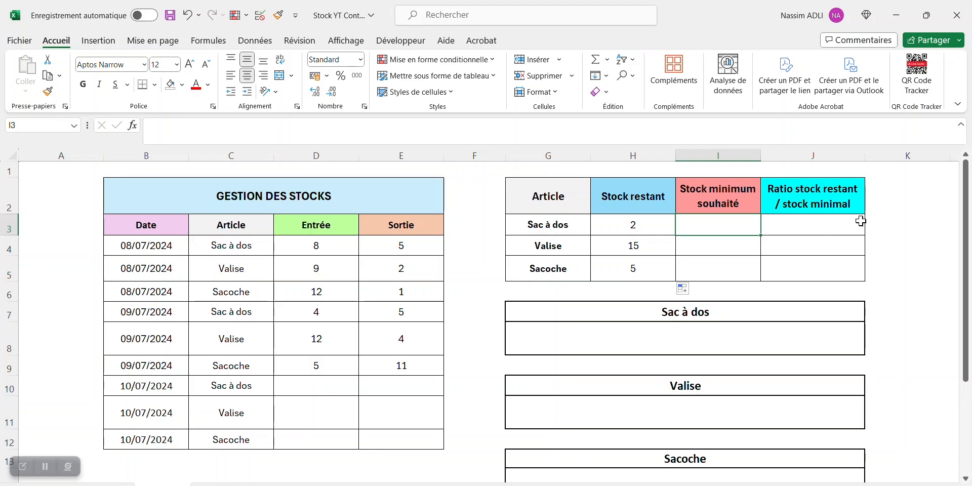
text(15)
key(Return)
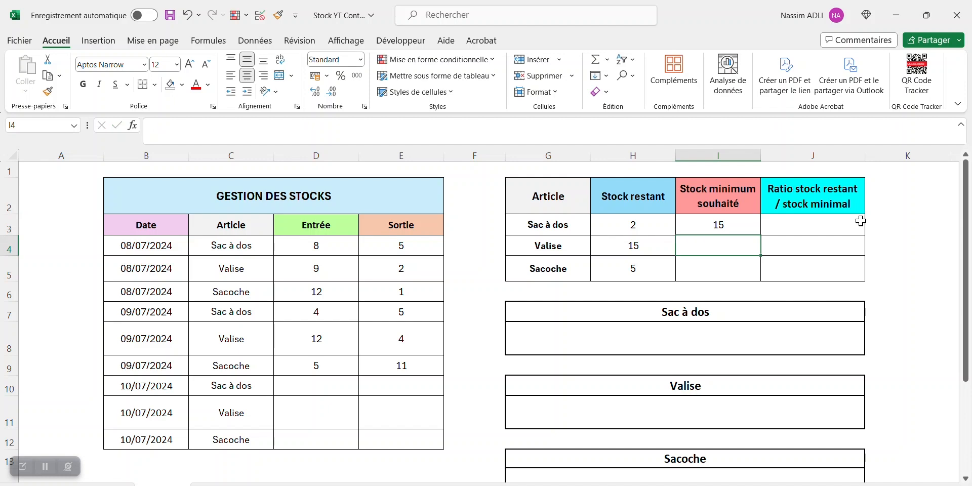
text(10)
key(Return)
text(20)
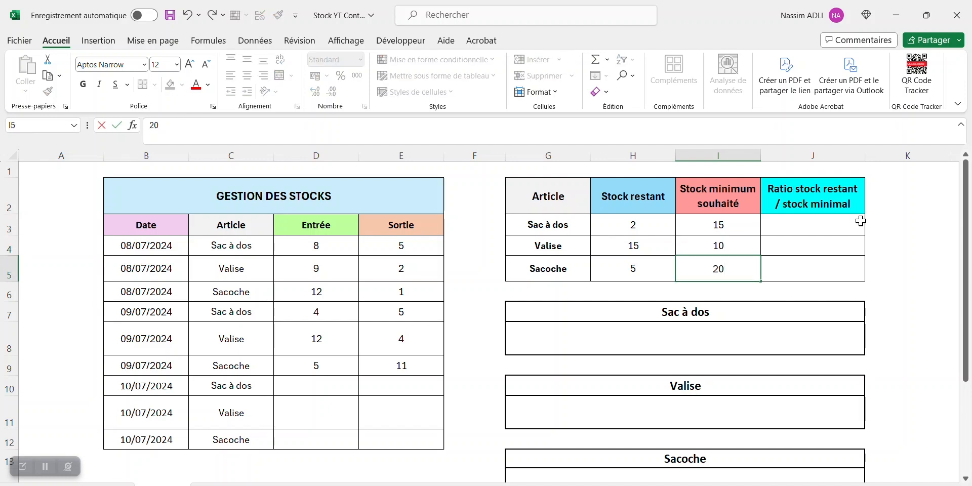
key(Return)
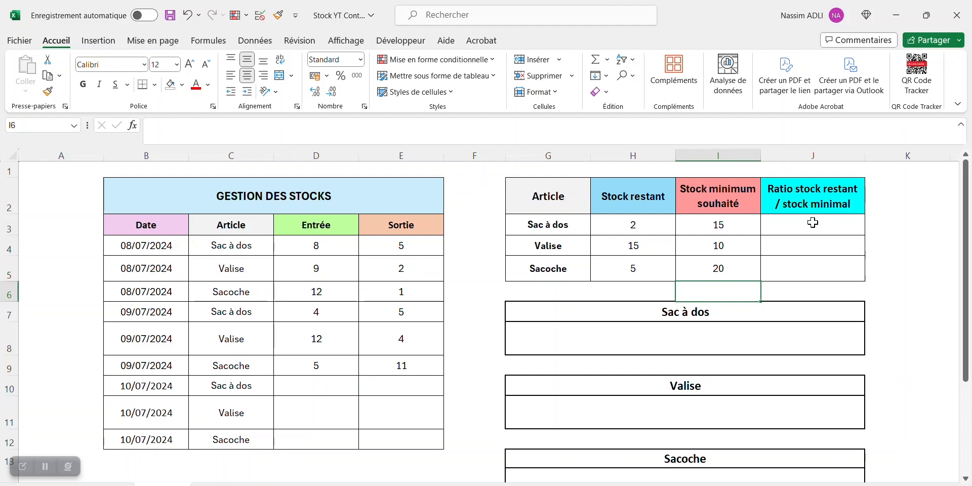
Begin the ratio formula in J3 with =SI(H3>I3;1; so a stock above the minimum counts as 1.
click(799, 231)
click(389, 132)
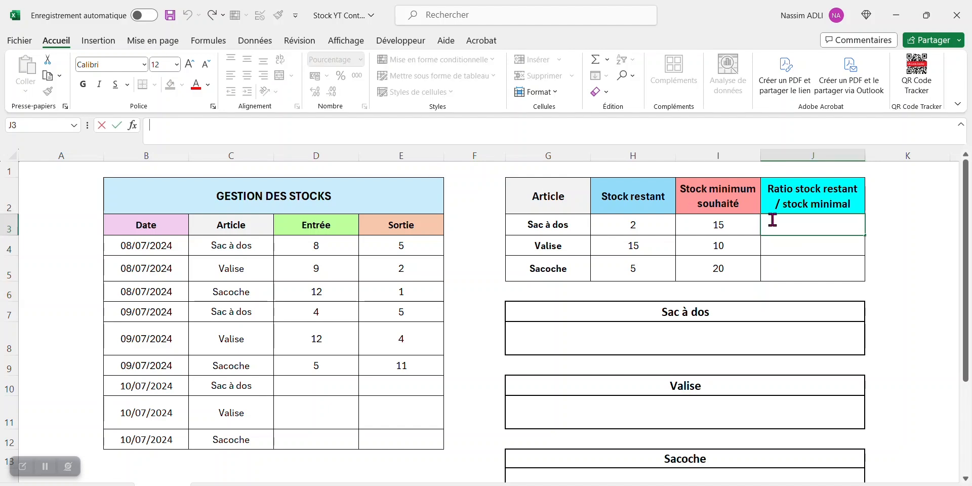
text(=si()
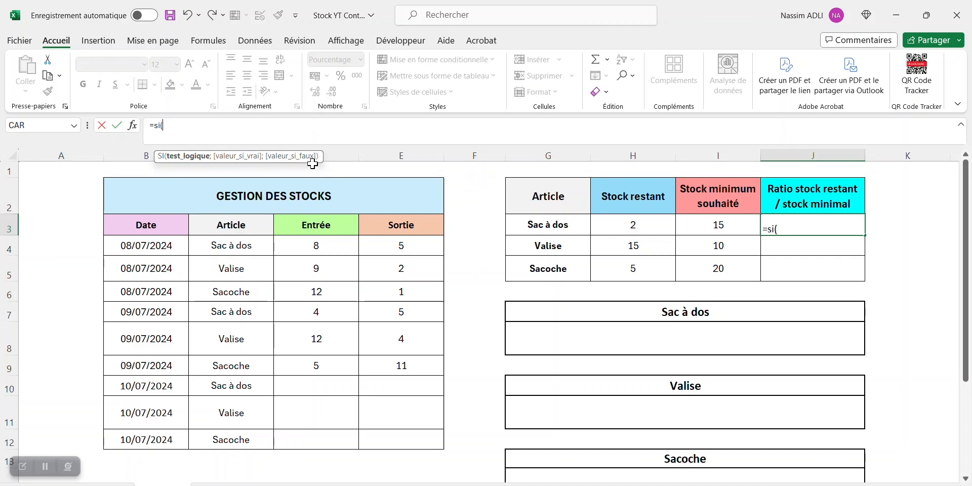
click(630, 224)
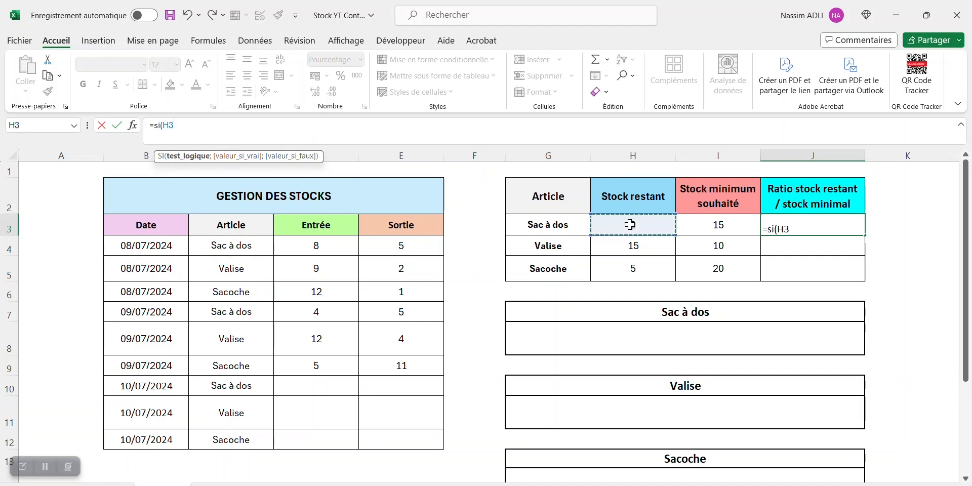
text(>)
click(721, 229)
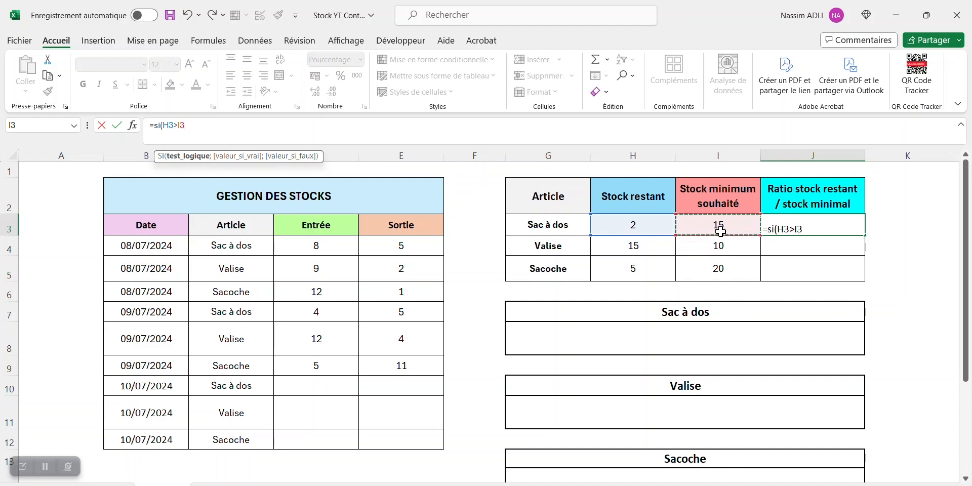
text(;)
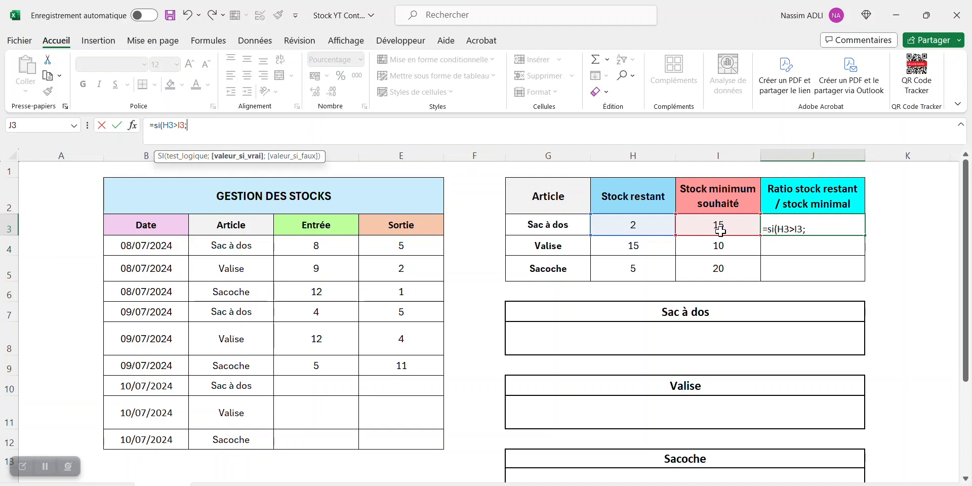
text(1)
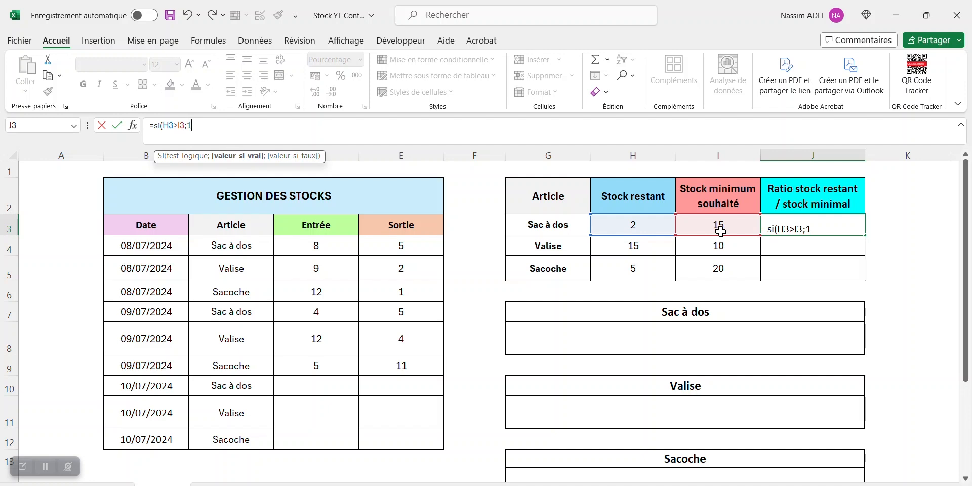
text(;)
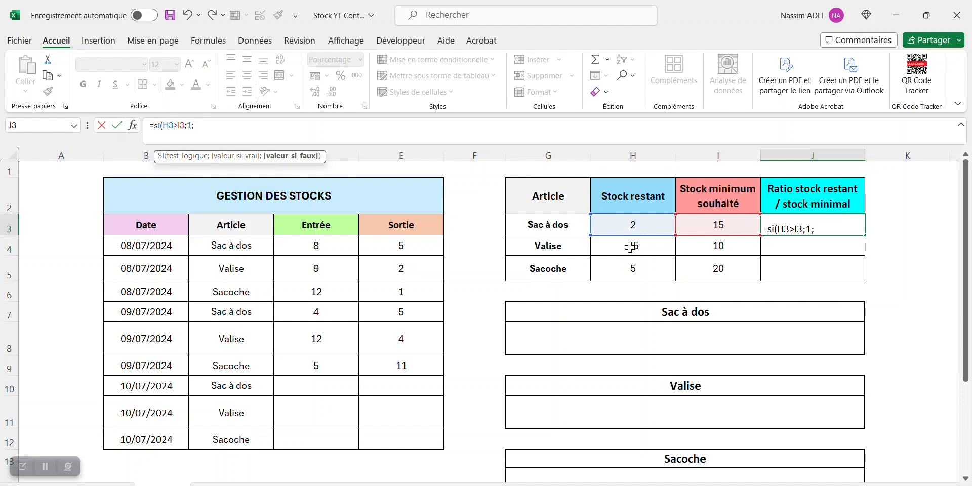
Complete the J3 formula with H3/I3 as the false value, validate it and fill it down to J5.
click(645, 226)
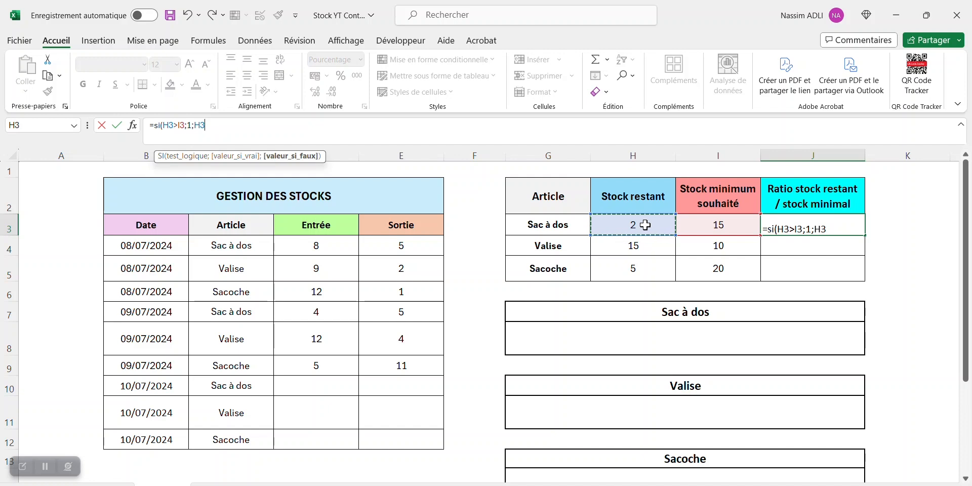
text(/)
click(717, 226)
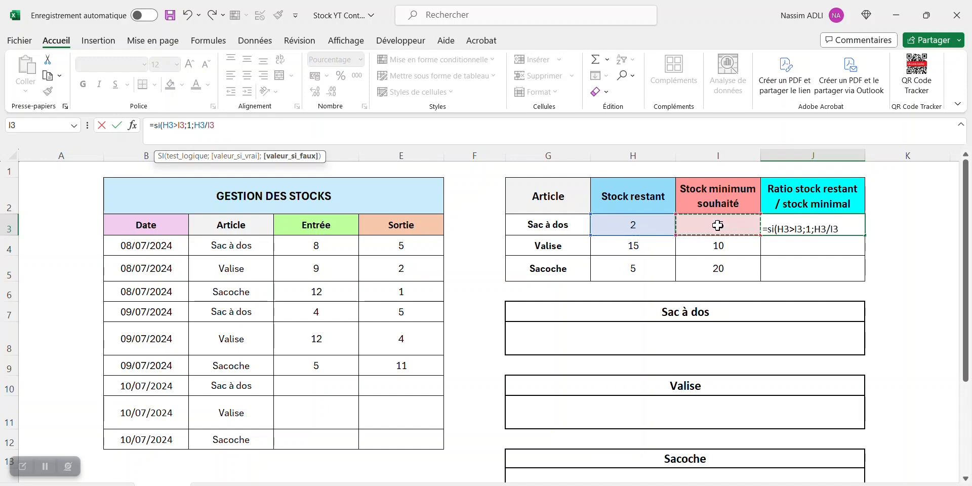
text())
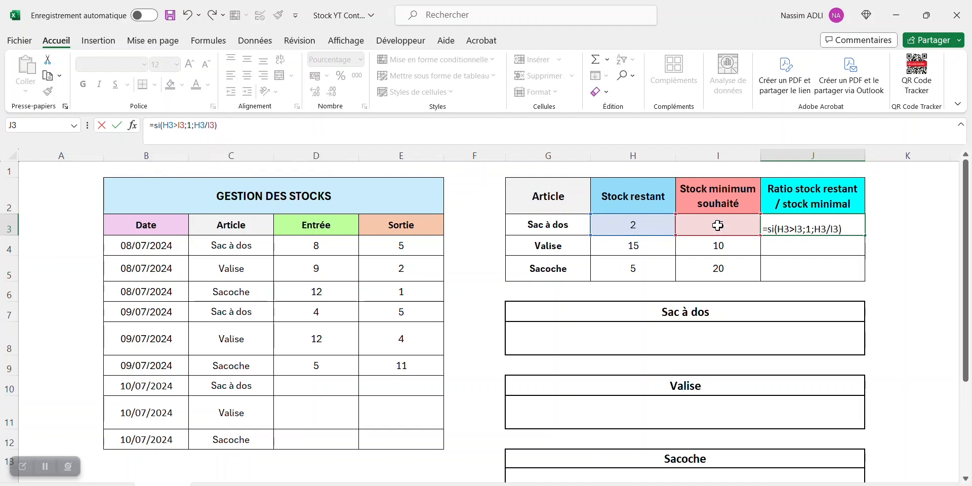
key(ctrl+Return)
drag(864, 235, 859, 266)
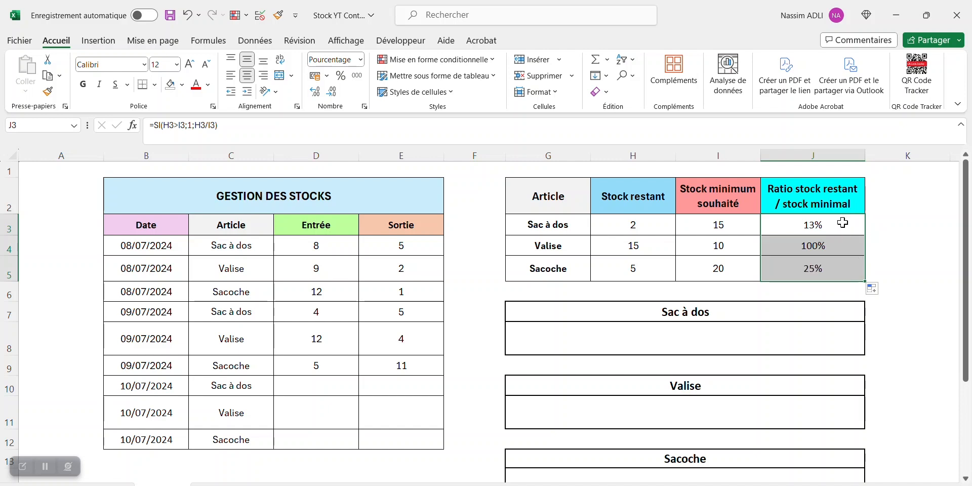
Format the ratios in J3:J5 as Pourcentage without decimals.
click(361, 59)
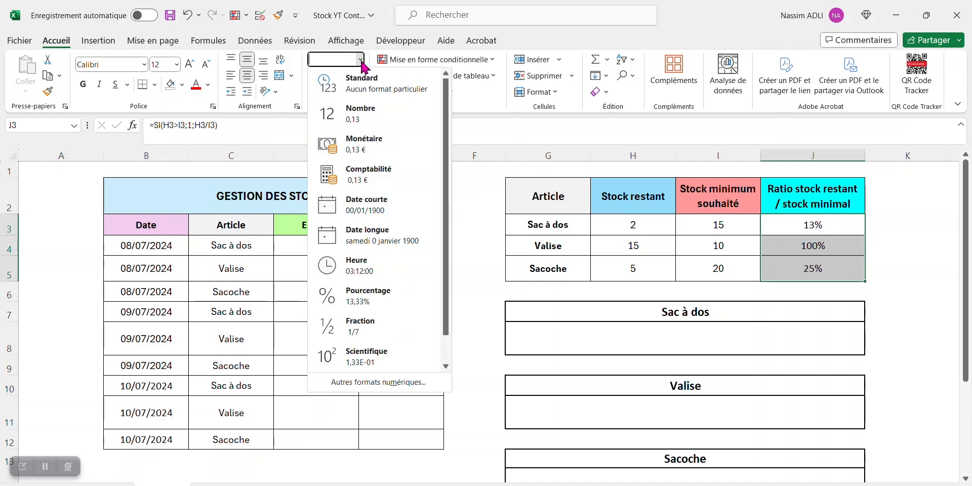
click(372, 297)
click(331, 92)
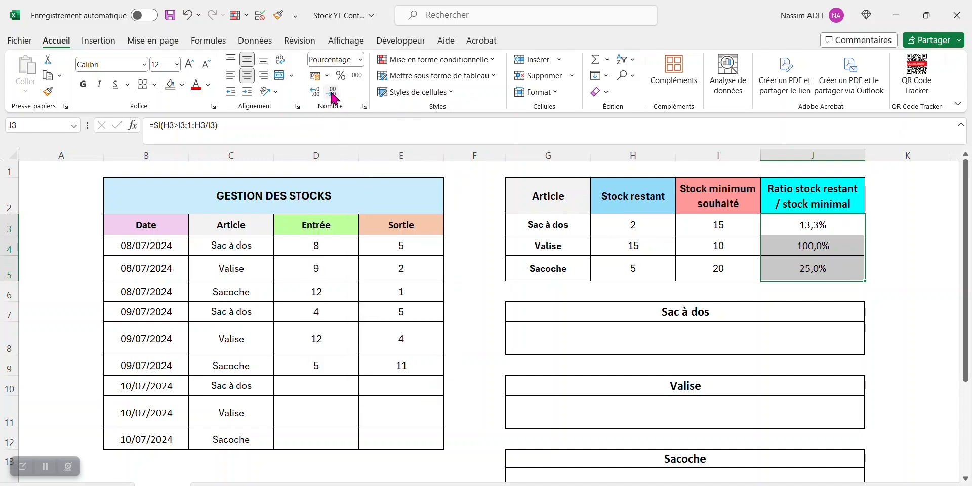
click(332, 92)
click(884, 216)
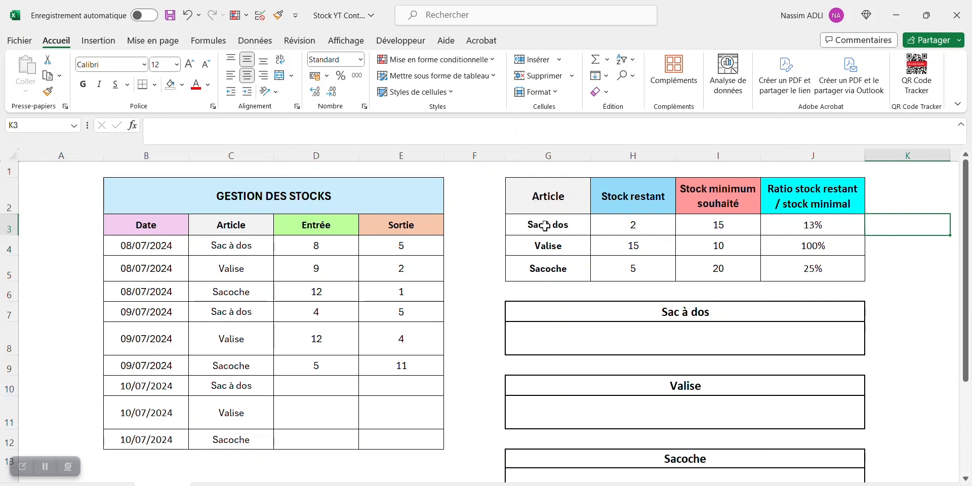
Check the ratio formulas in J3:J5 against each article's Stock restant and Stock minimum souhaité.
click(832, 225)
click(832, 253)
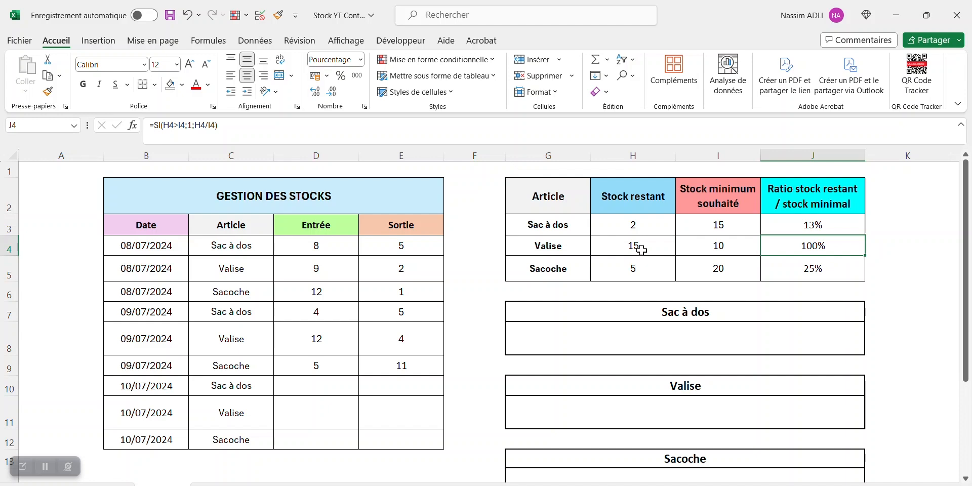
click(745, 249)
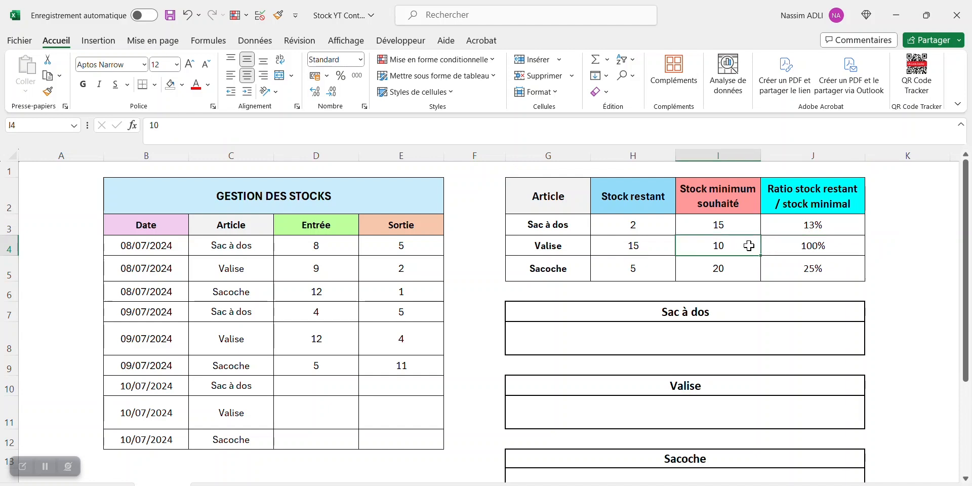
click(838, 250)
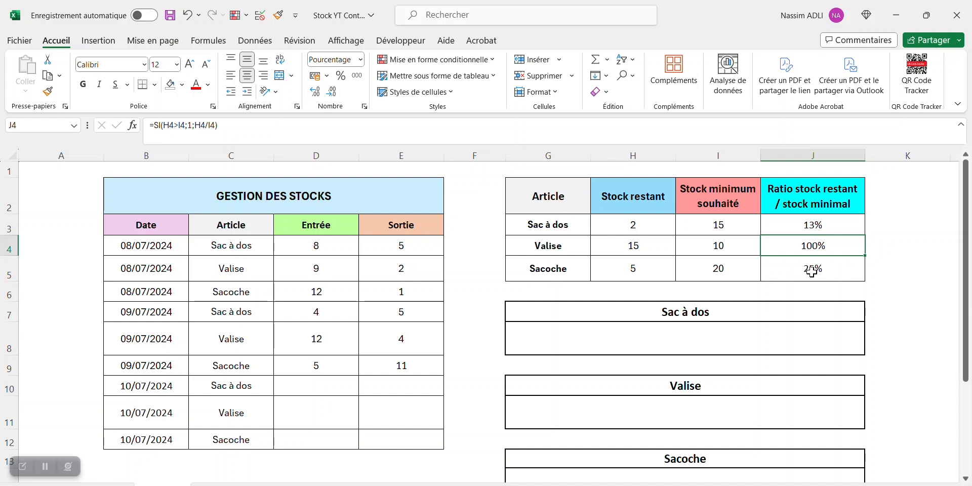
click(835, 269)
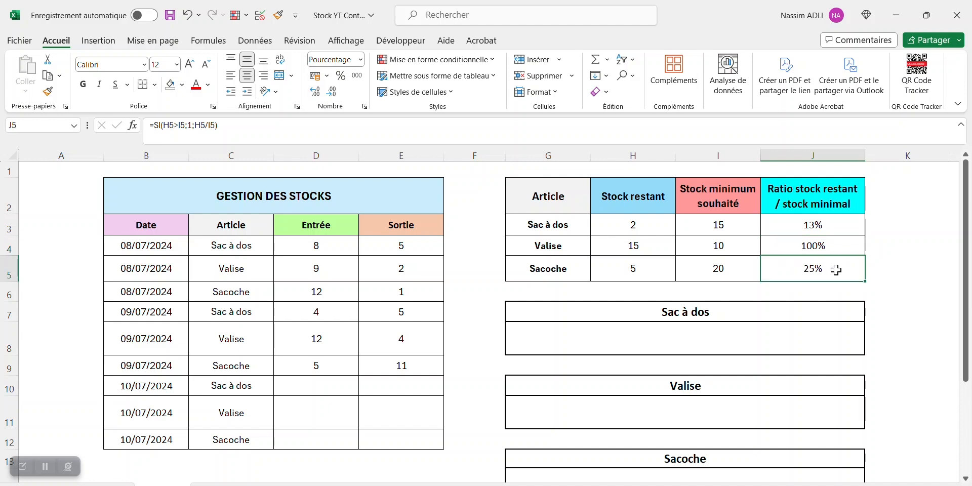
click(658, 269)
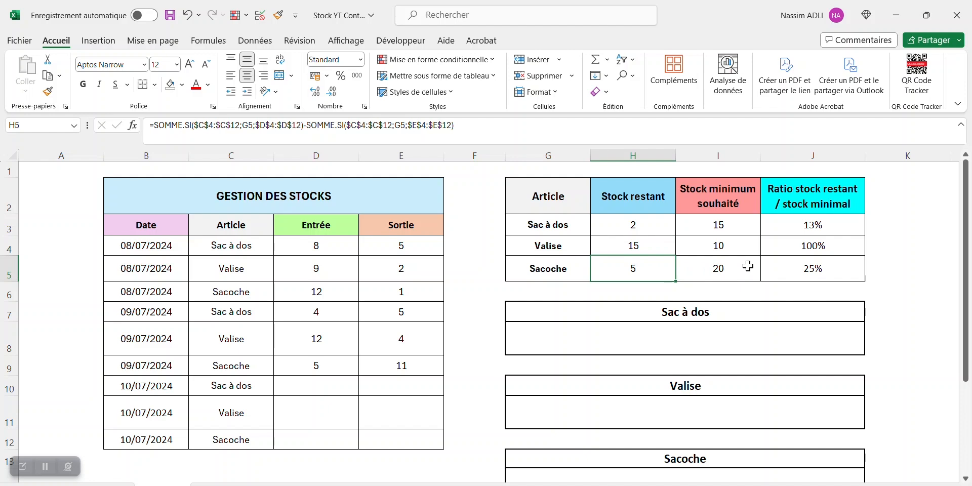
click(893, 268)
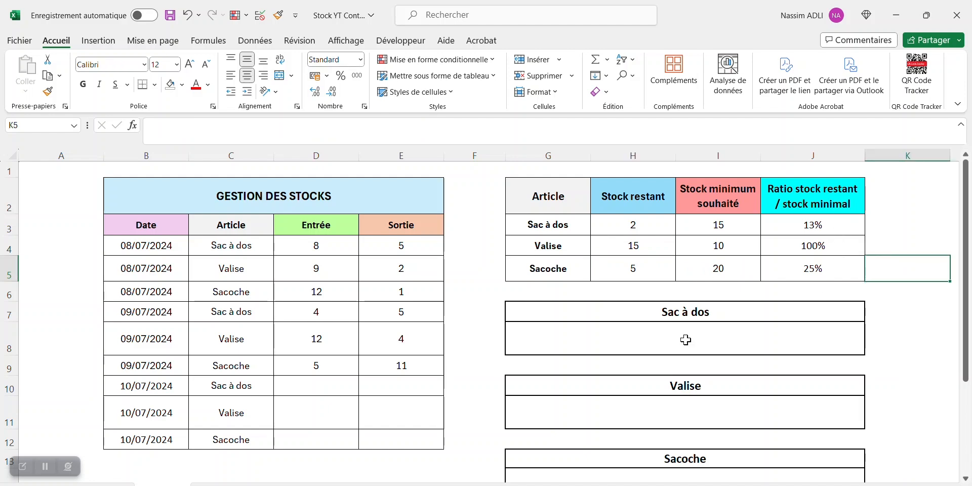
scroll(951, 309, down, 1)
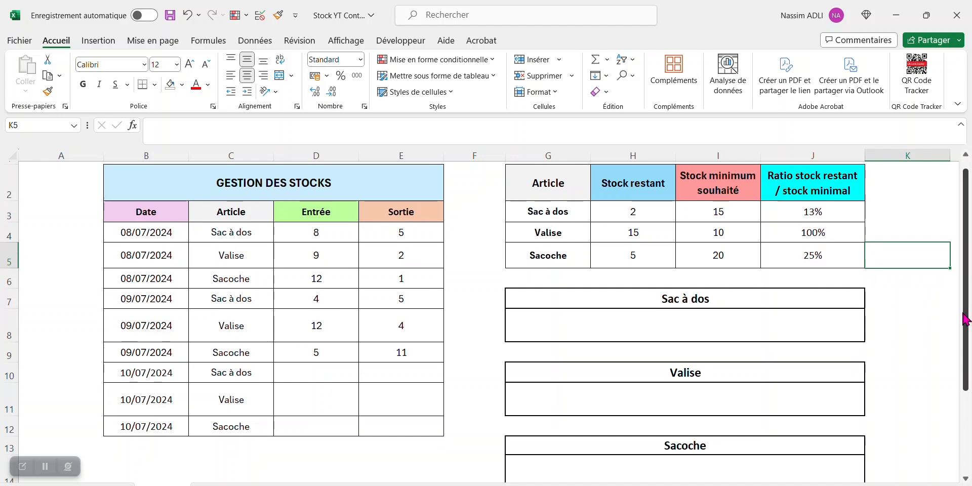
click(726, 322)
click(718, 399)
click(715, 464)
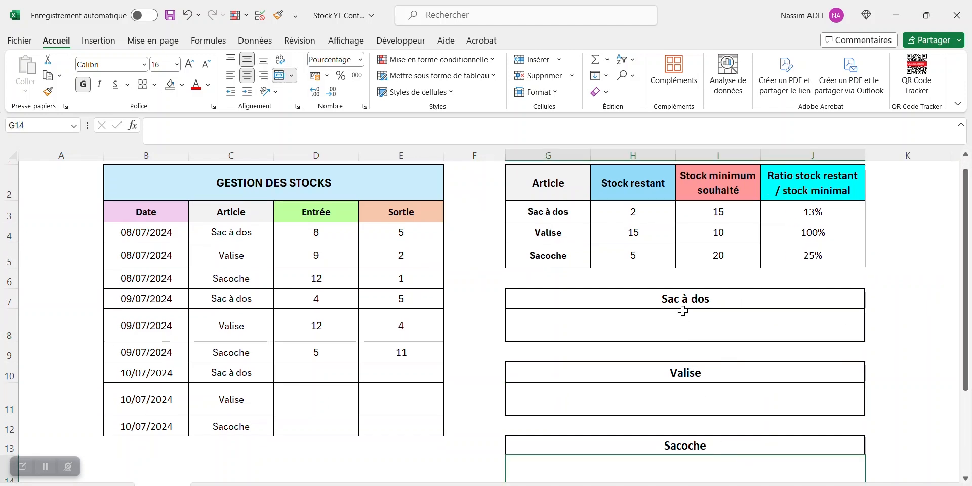
Start a new conditional formatting rule with the Barre de données style for the empty merged cell G8 under Sac à dos.
click(684, 318)
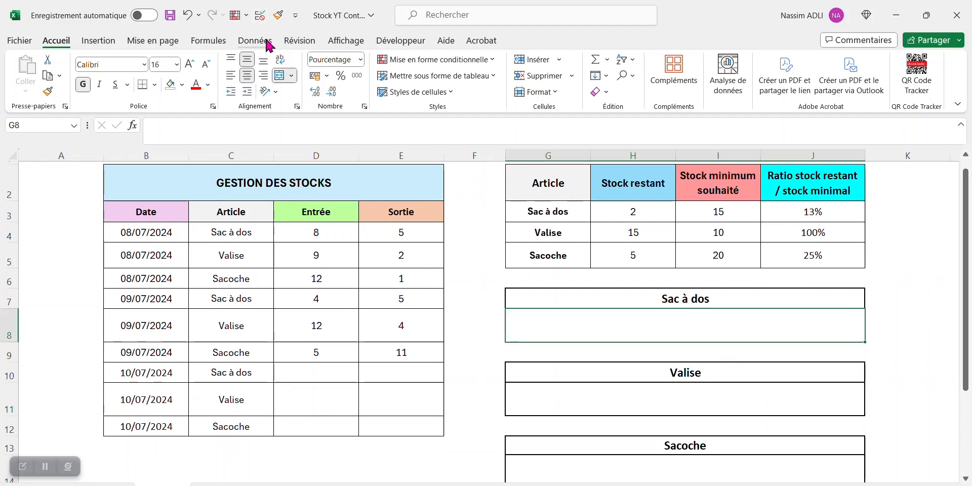
click(435, 59)
click(430, 245)
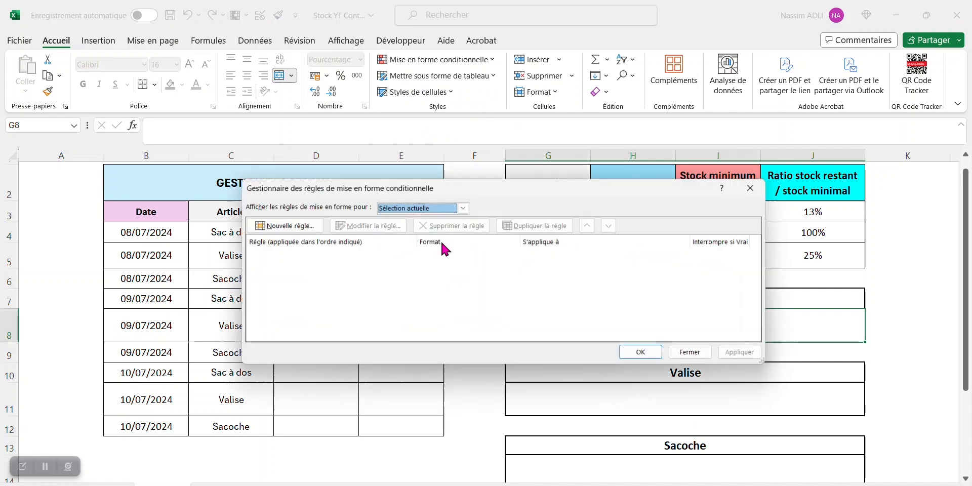
click(279, 225)
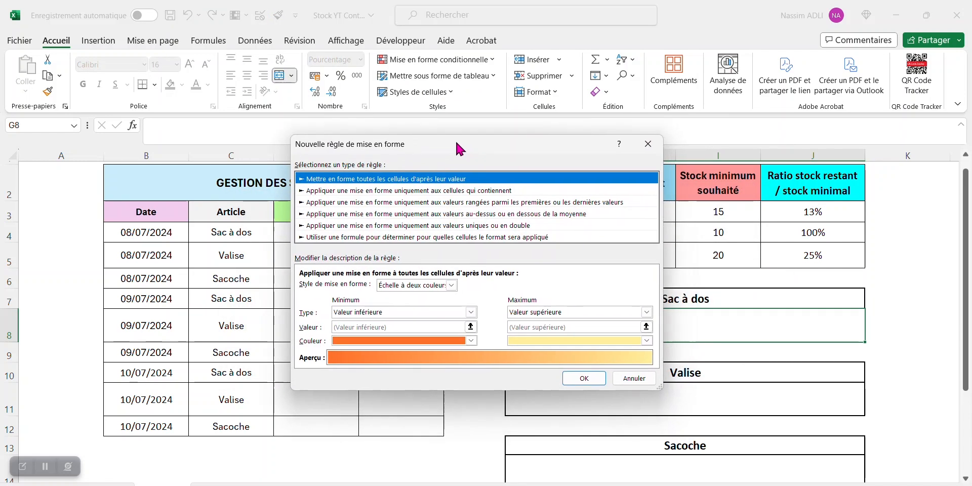
drag(458, 152, 274, 98)
click(295, 242)
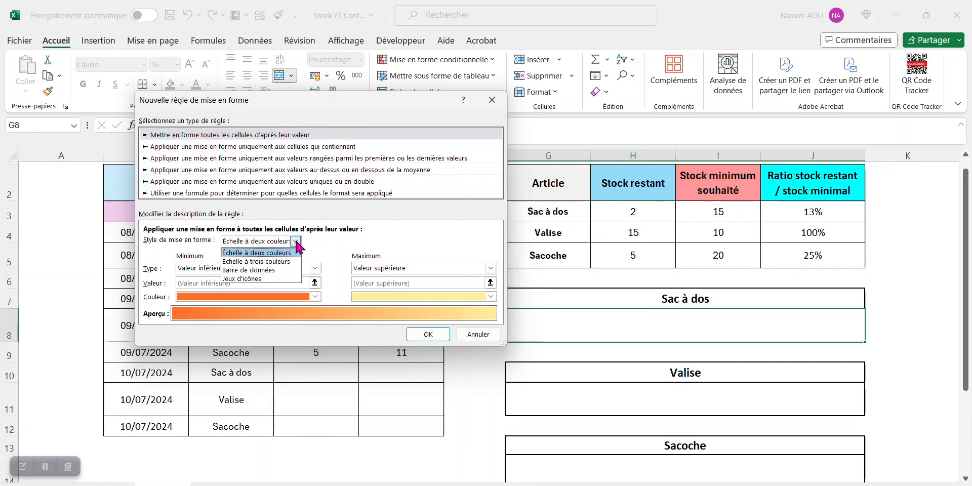
click(281, 262)
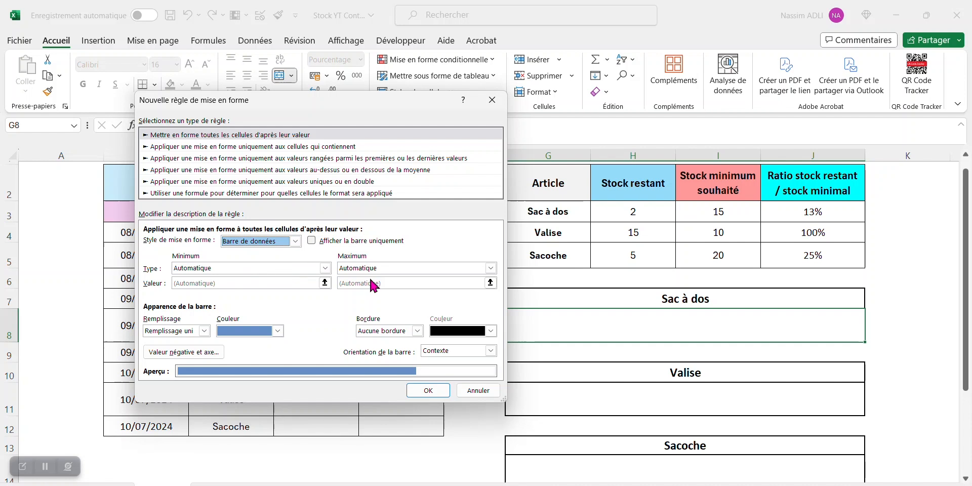
Set the data bar's minimum to Nombre with value 0 and its maximum to Nombre with value 1.
click(325, 268)
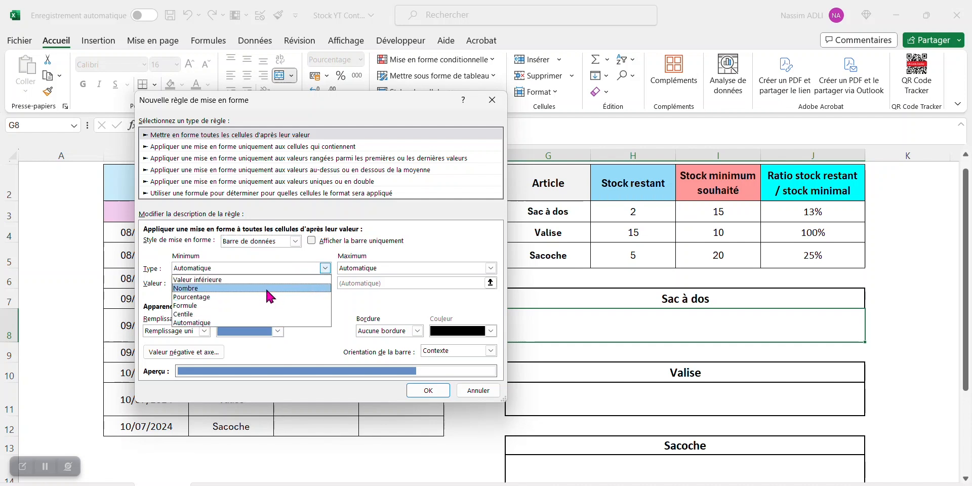
click(265, 288)
click(489, 268)
click(414, 288)
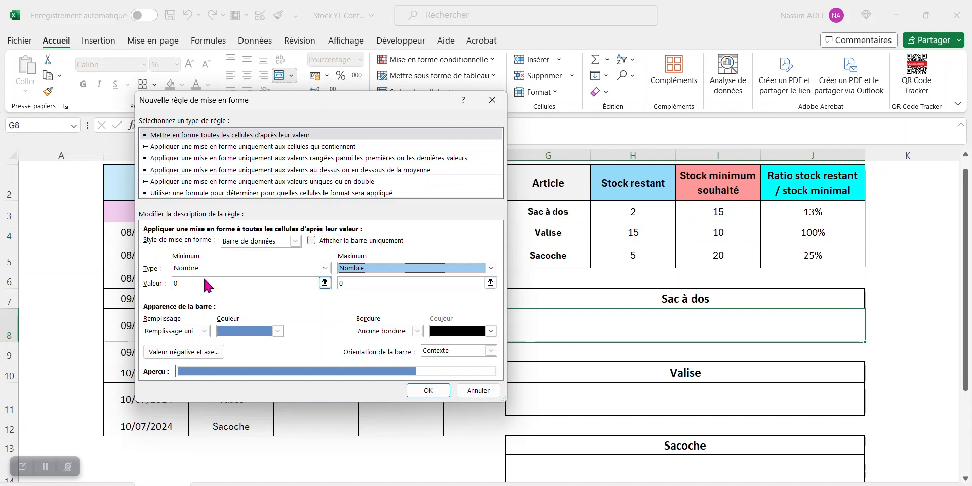
click(349, 284)
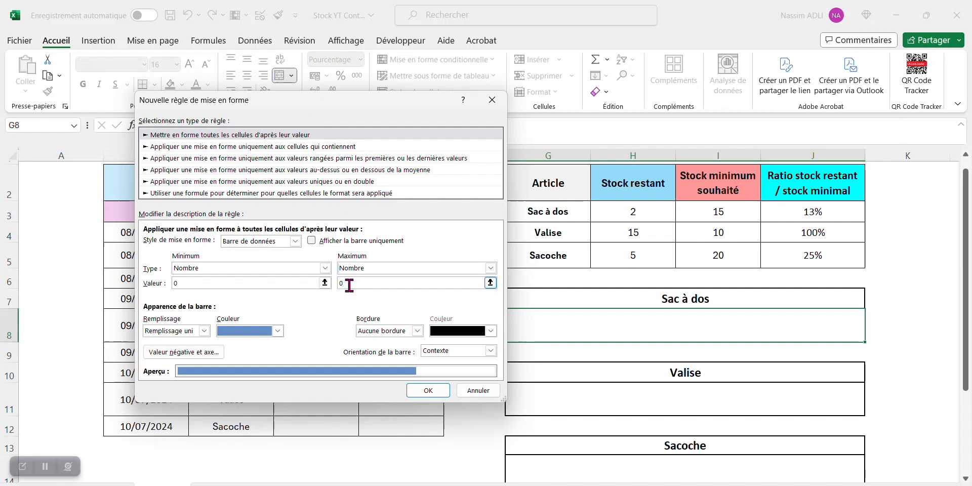
text(1)
Give the data bar the standard green fill colour and apply the rule to the merged cell under Sac à dos.
click(278, 330)
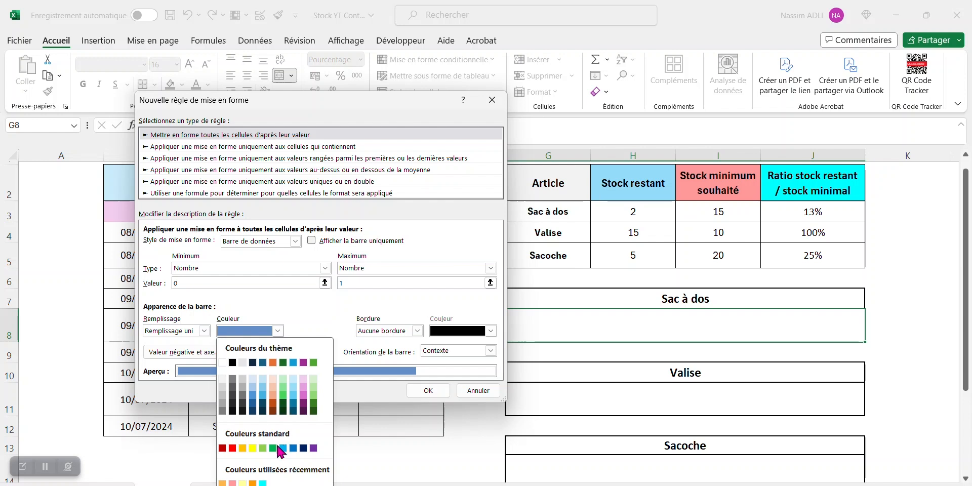
click(274, 447)
click(428, 390)
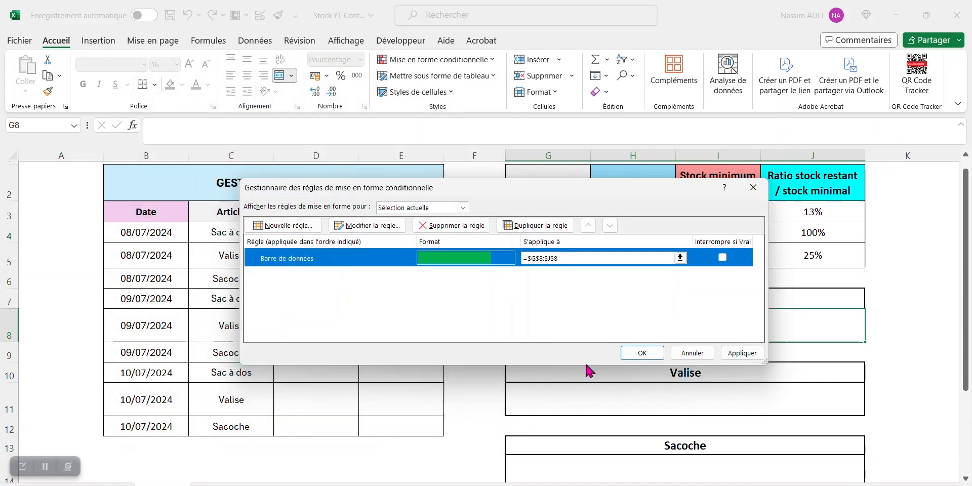
click(635, 351)
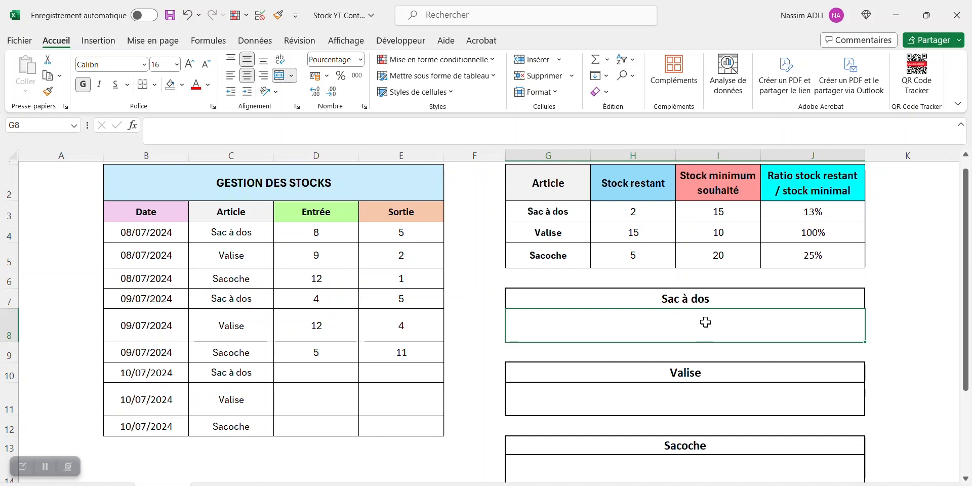
Link the Sac à dos gauge cell G8 to its ratio with the formula =J3.
click(215, 130)
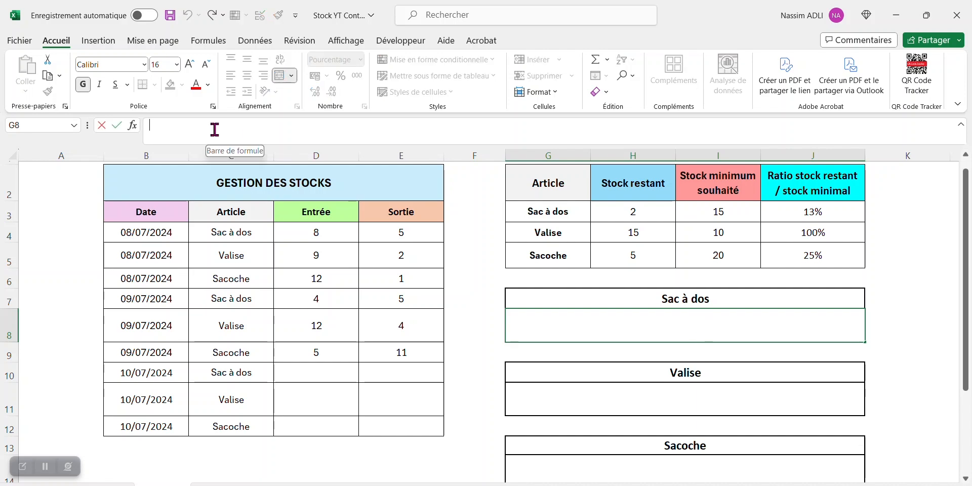
text(=)
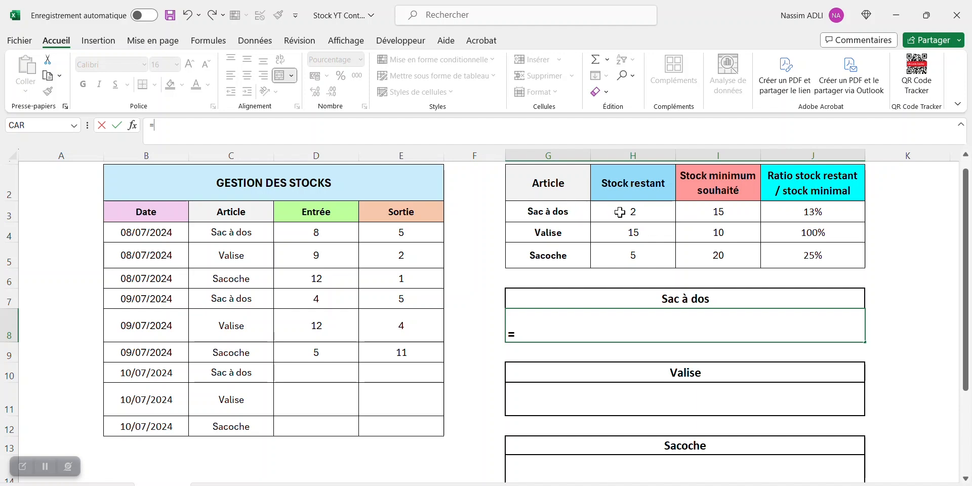
click(840, 211)
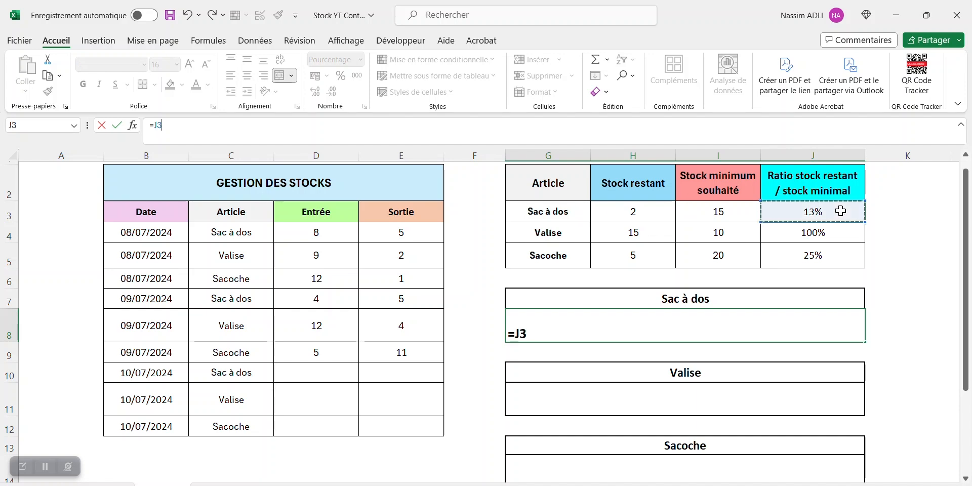
key(Return)
click(624, 336)
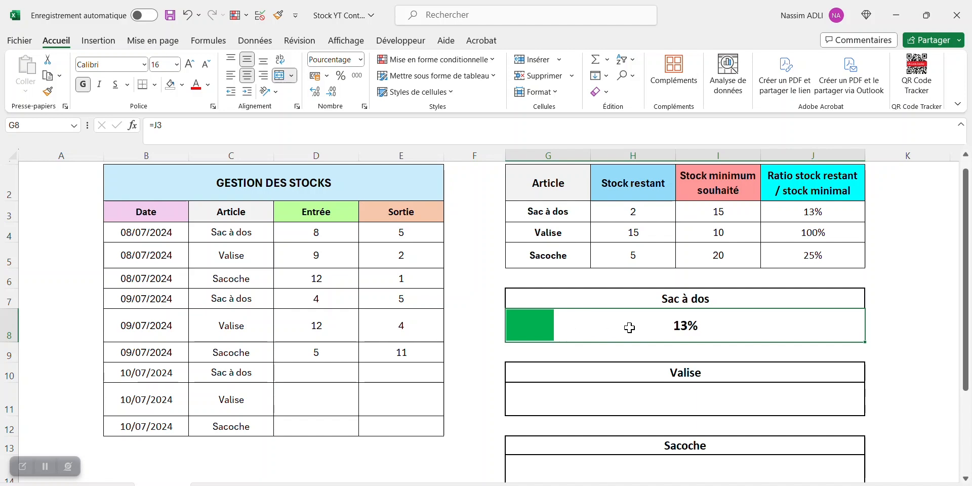
Link the Valise gauge cell G11 to its ratio with =J4 and the Sacoche gauge cell G14 with =J5.
click(684, 405)
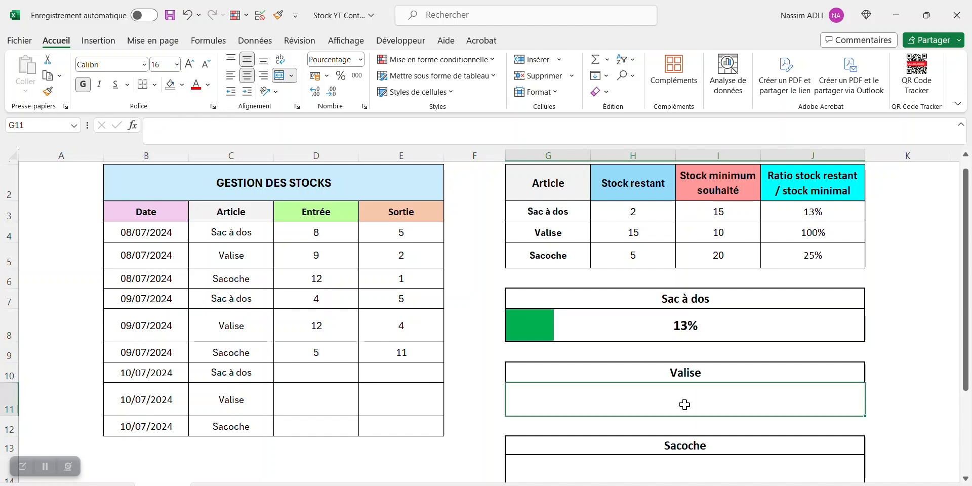
text(=)
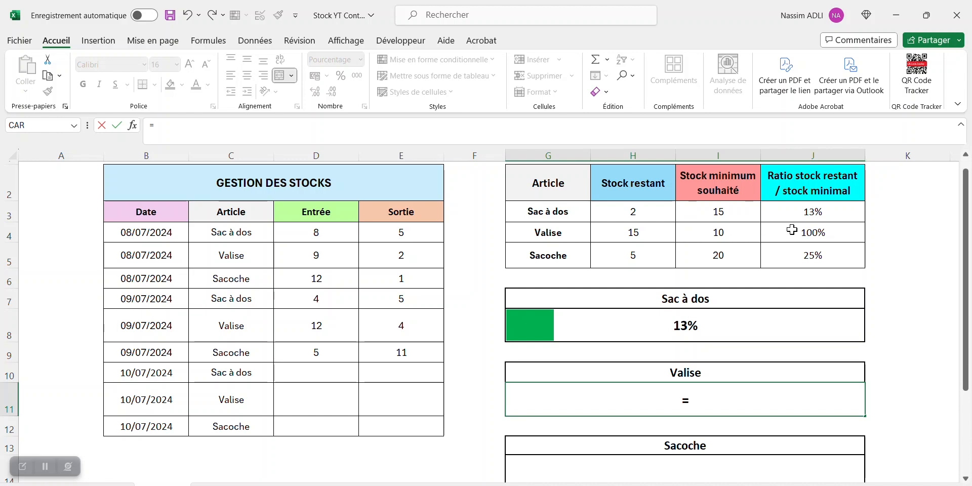
click(822, 234)
key(Return)
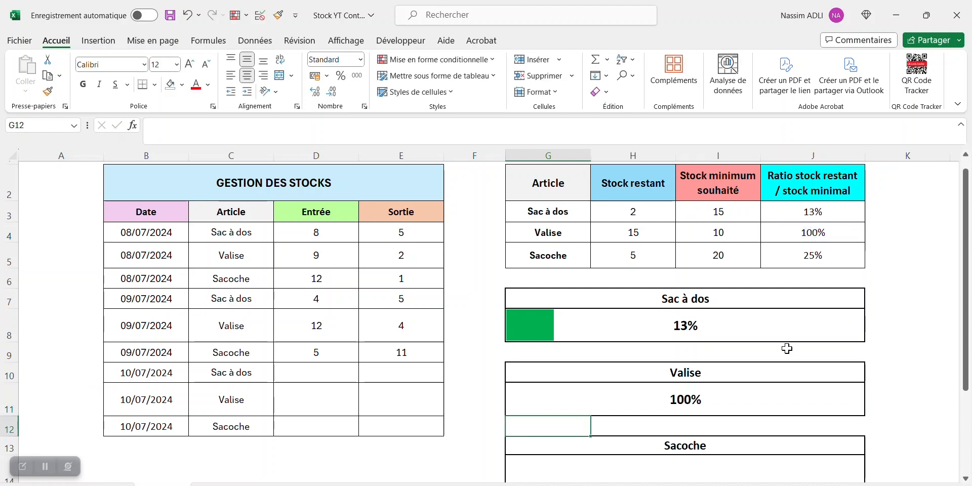
scroll(785, 347, down, 1)
text(=)
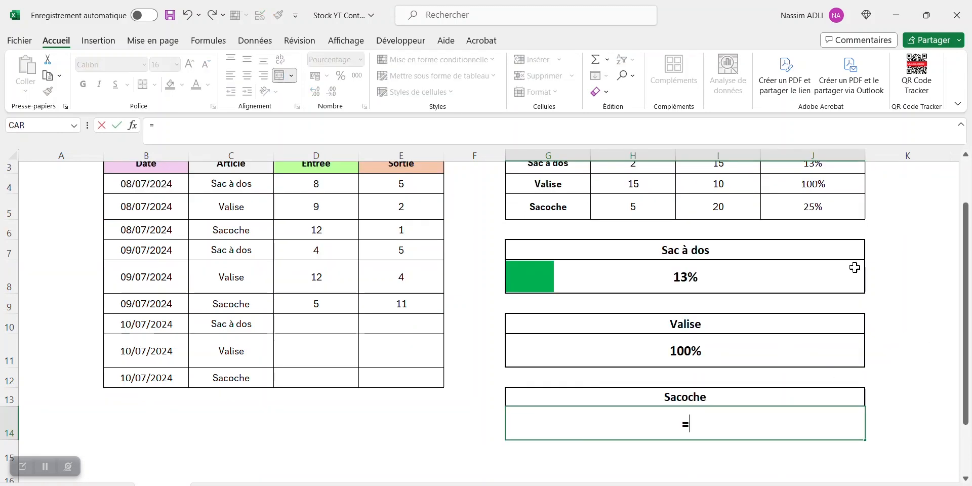
click(838, 207)
key(Return)
scroll(728, 364, up, 1)
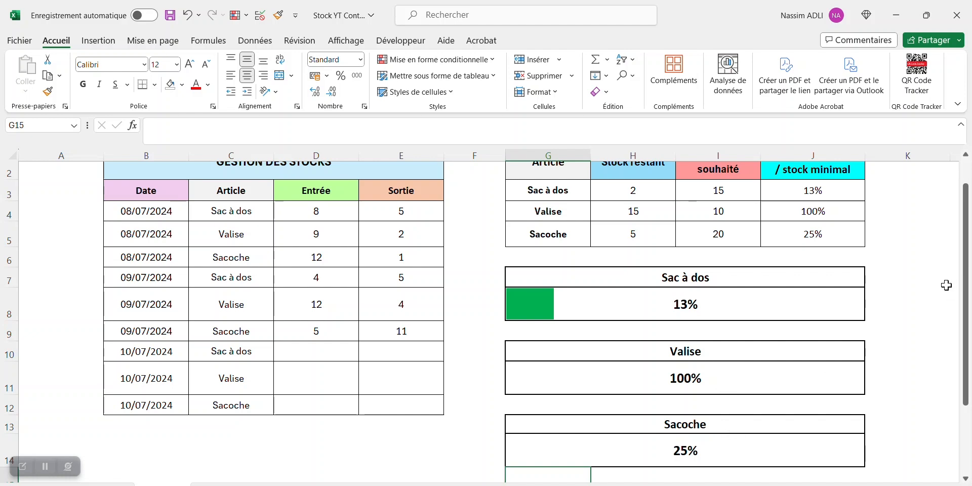
Copy the data bar formatting of G8 onto the Valise gauge cell G11 and the Sacoche gauge cell G14.
click(588, 305)
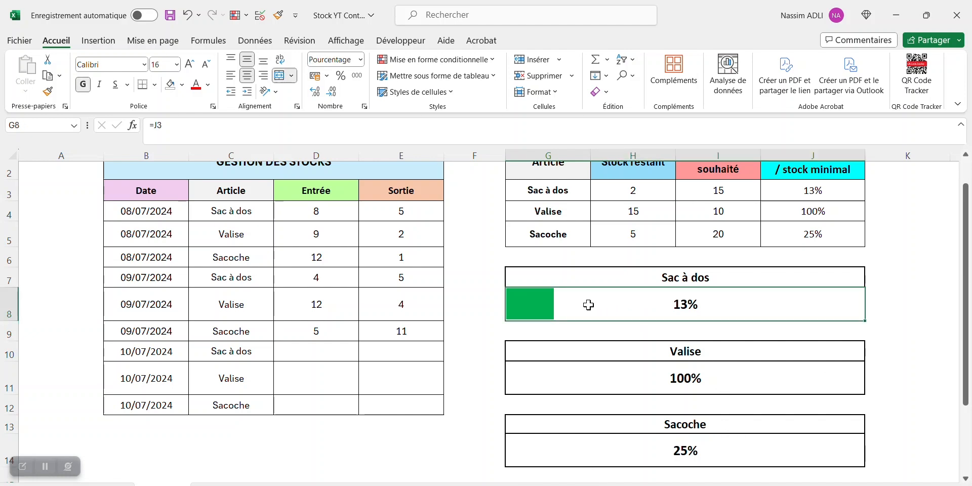
scroll(608, 321, up, 1)
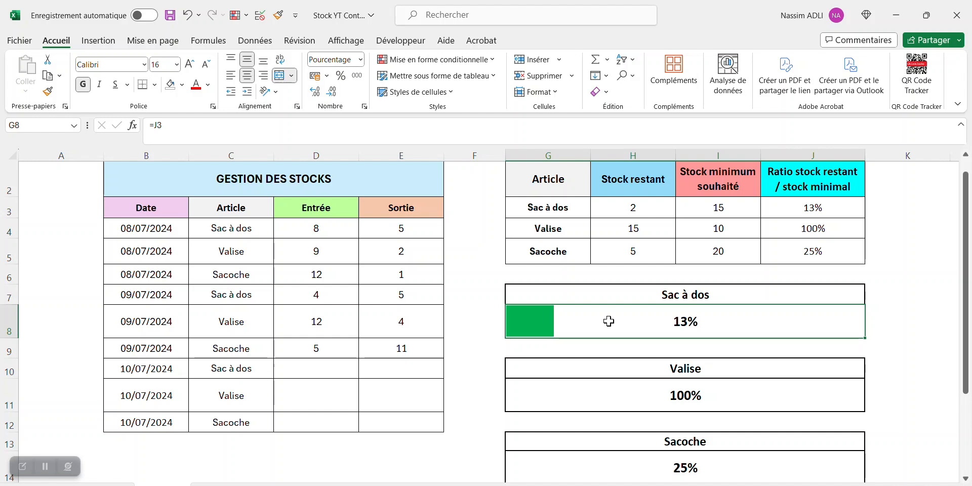
click(49, 92)
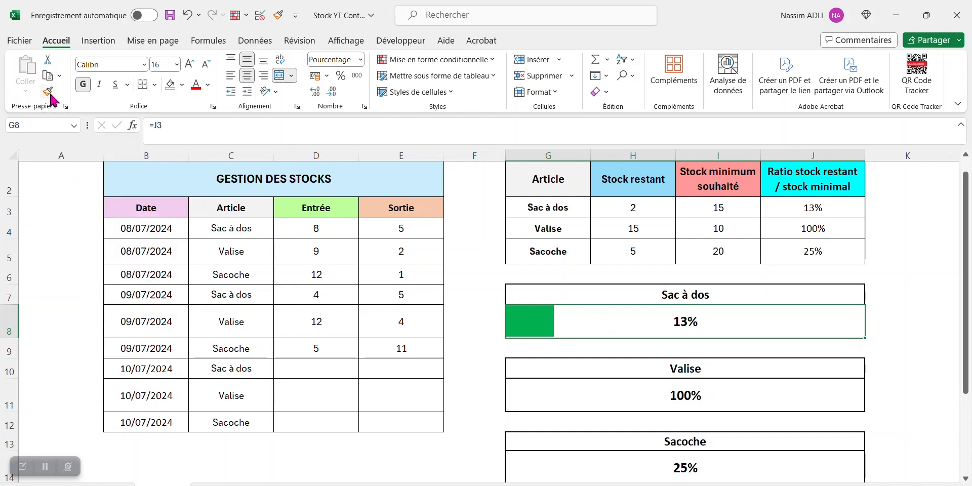
click(585, 393)
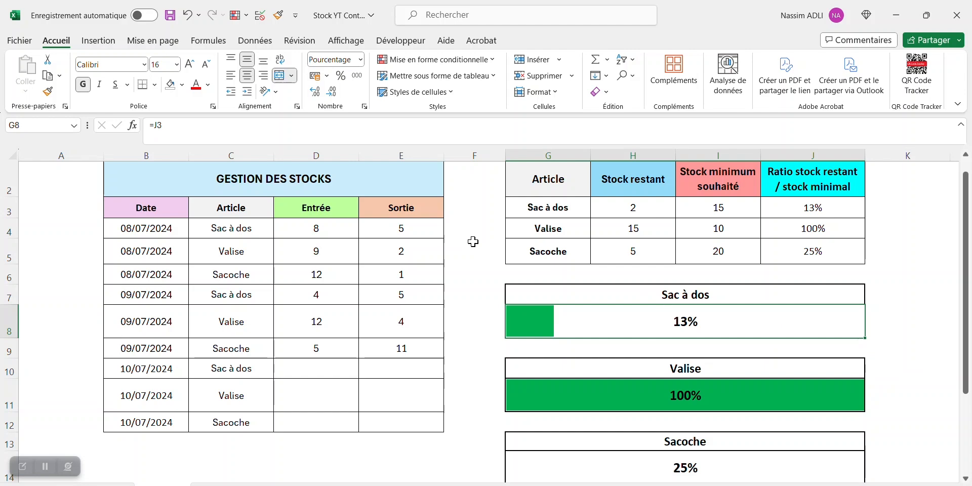
click(48, 93)
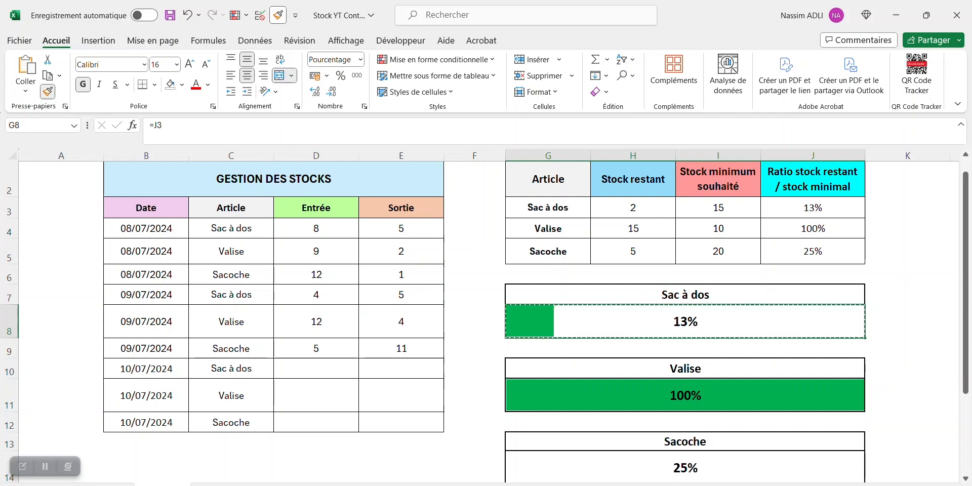
click(625, 467)
scroll(625, 466, down, 2)
scroll(648, 427, up, 3)
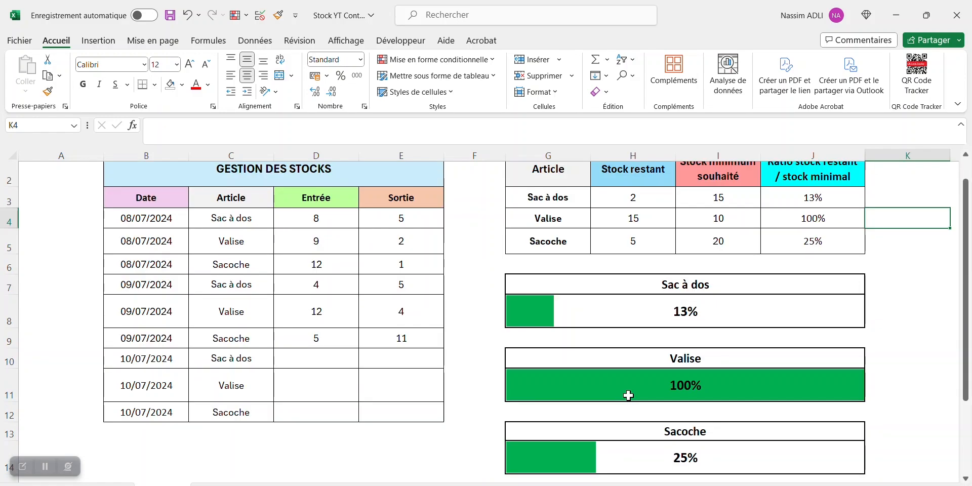
click(530, 316)
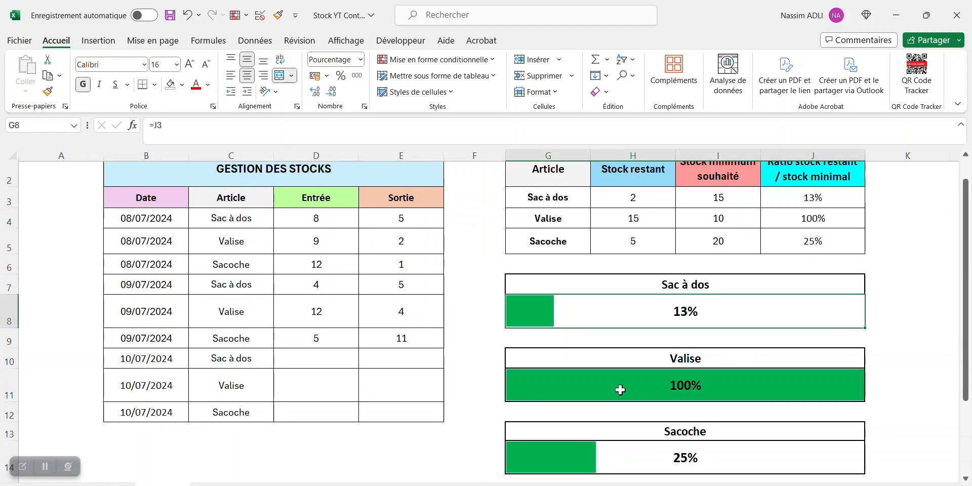
ctrl+click(576, 386)
ctrl+click(577, 463)
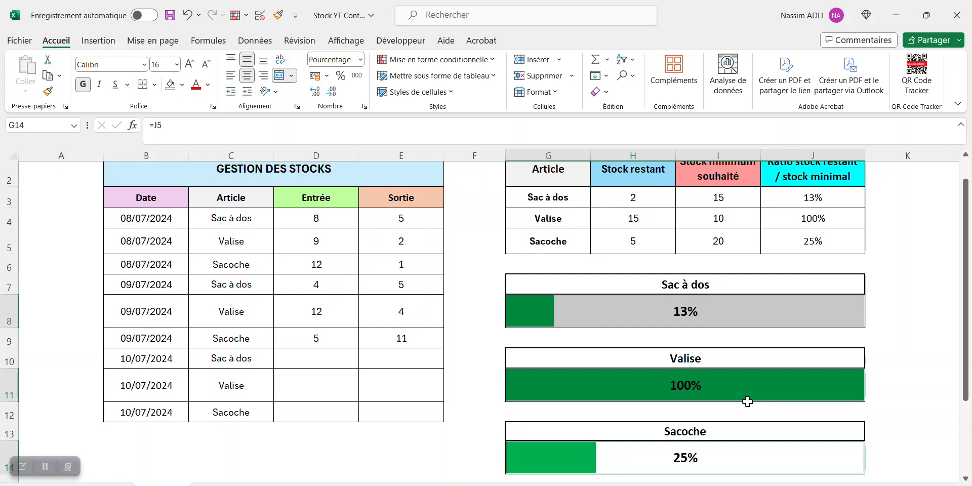
drag(965, 319, 966, 312)
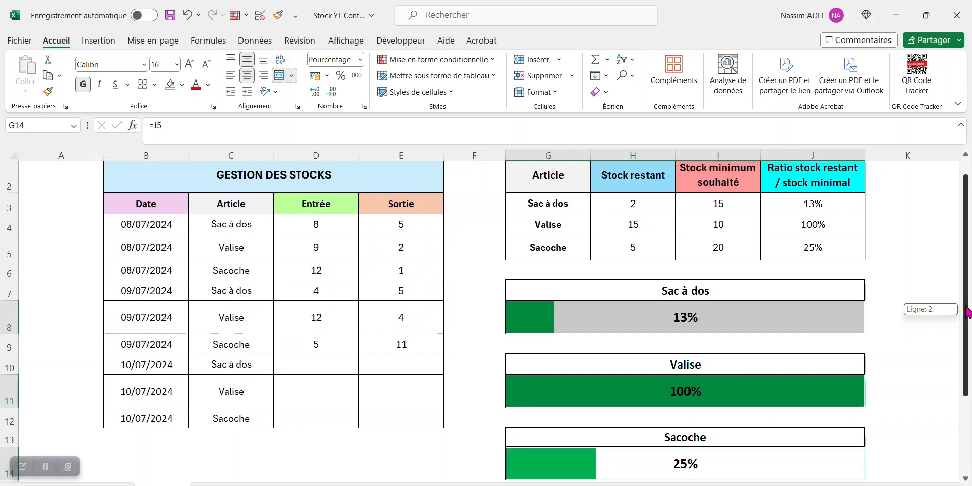
click(933, 290)
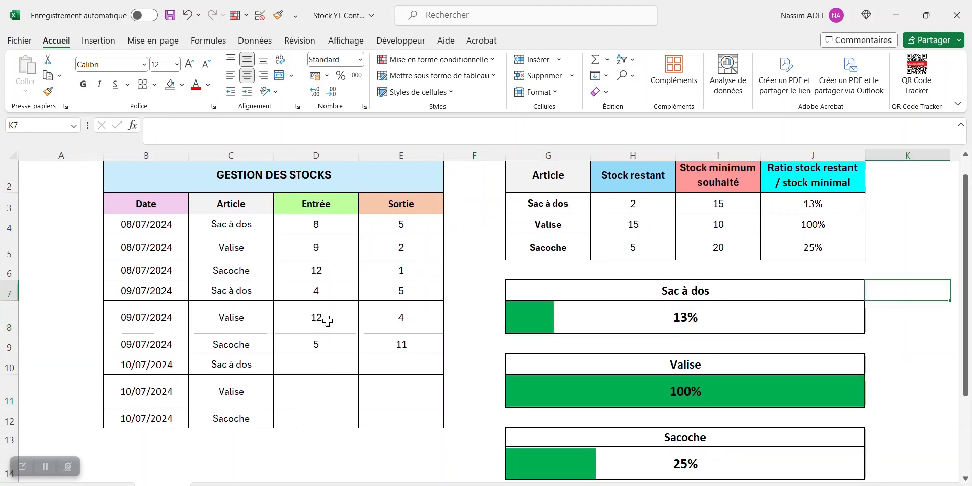
Record an Entrée of 17 and a Sortie of 5 for Sac à dos on 10/07/2024, and check its gauge.
click(314, 362)
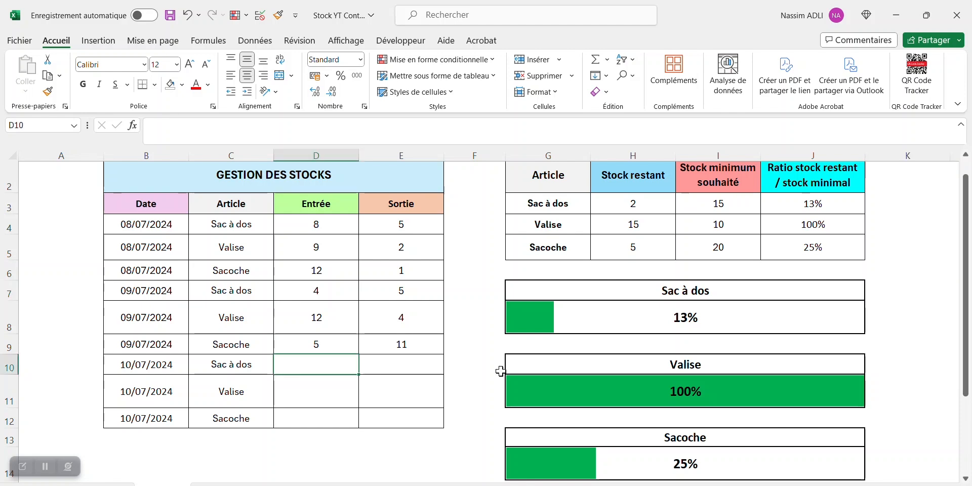
text(17)
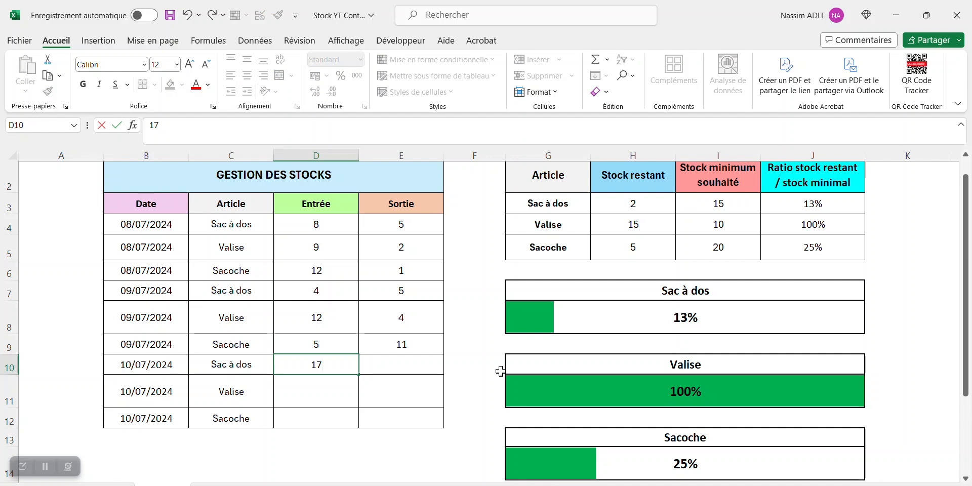
key(Tab)
text(5)
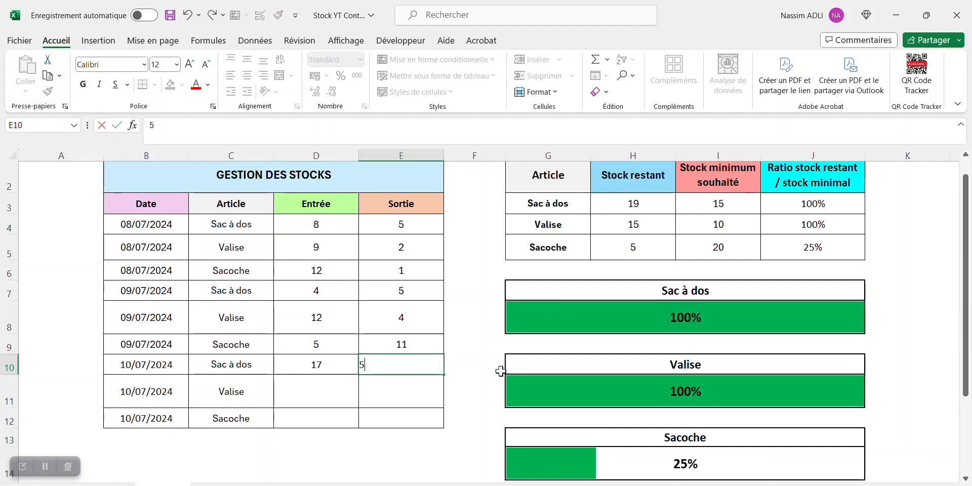
key(Return)
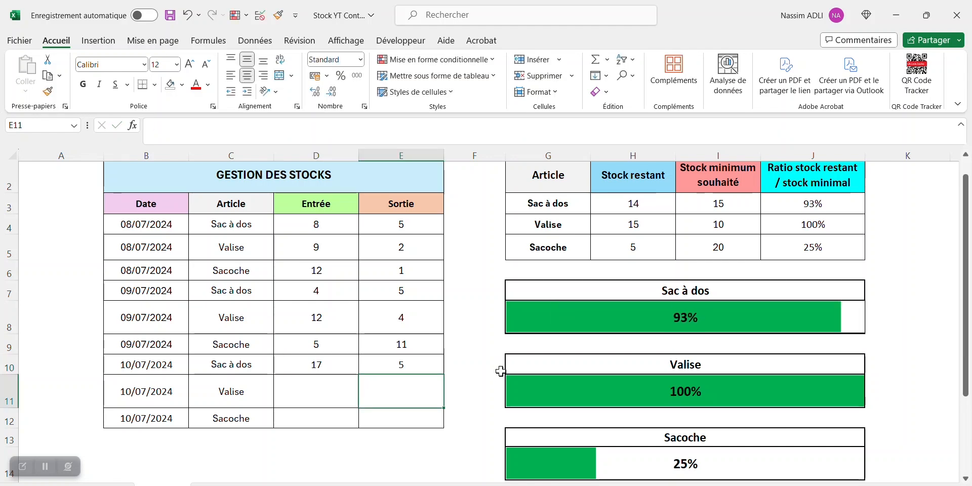
click(777, 324)
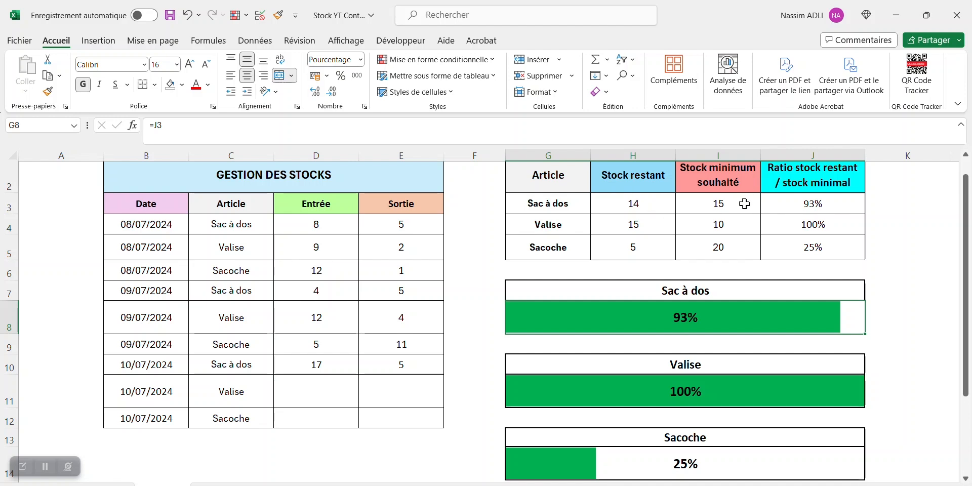
Record an Entrée of 0 and a Sortie of 9 for Valise on 10/07/2024, and check its gauge against the remaining and minimum stock.
click(321, 390)
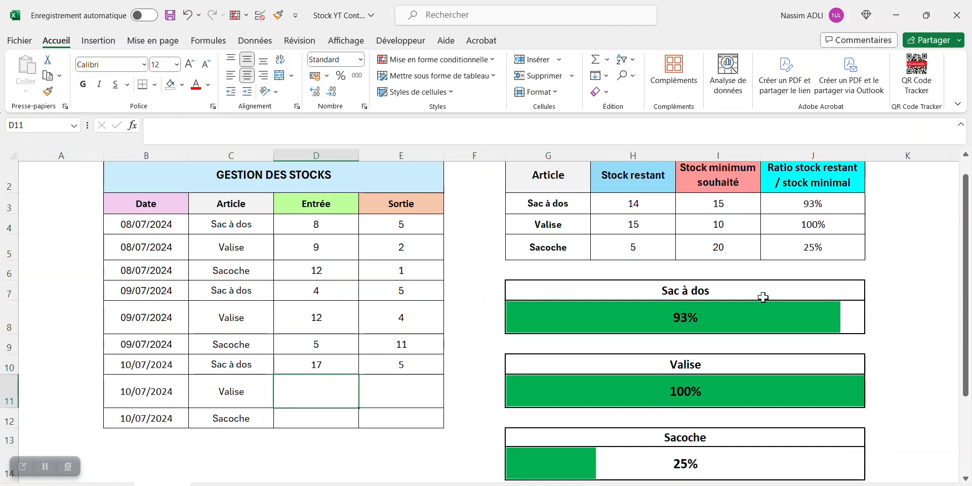
text(0)
key(Tab)
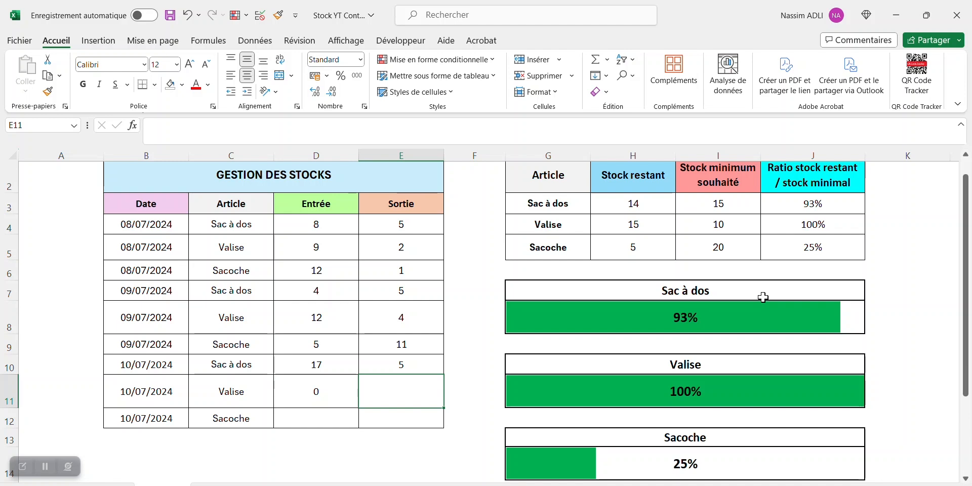
text(9)
key(Return)
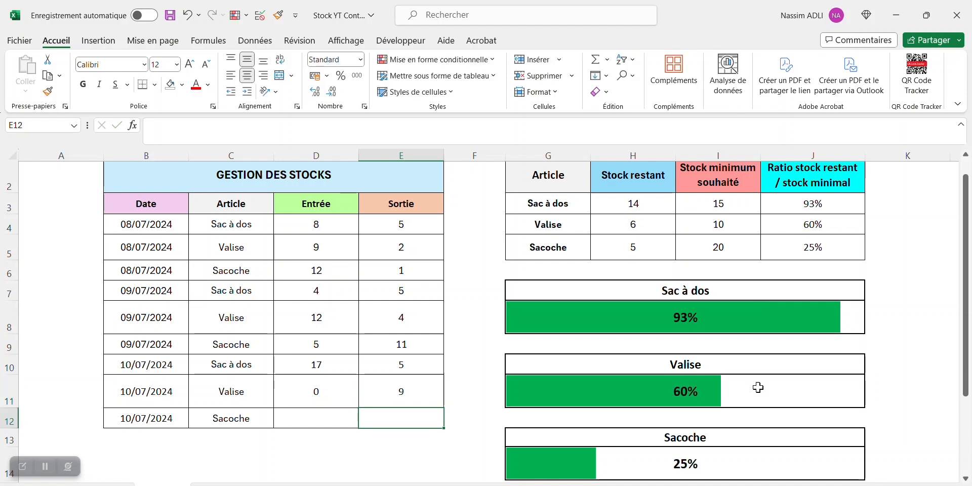
click(758, 388)
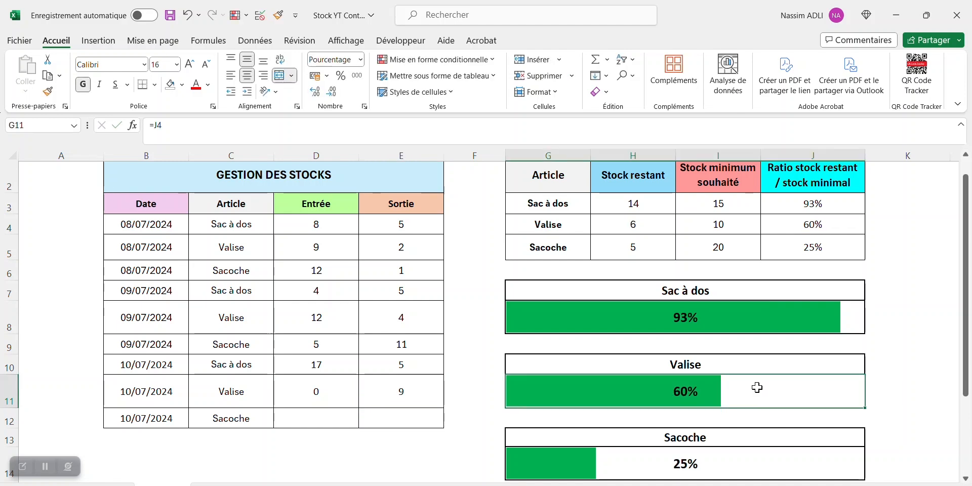
click(655, 225)
click(688, 222)
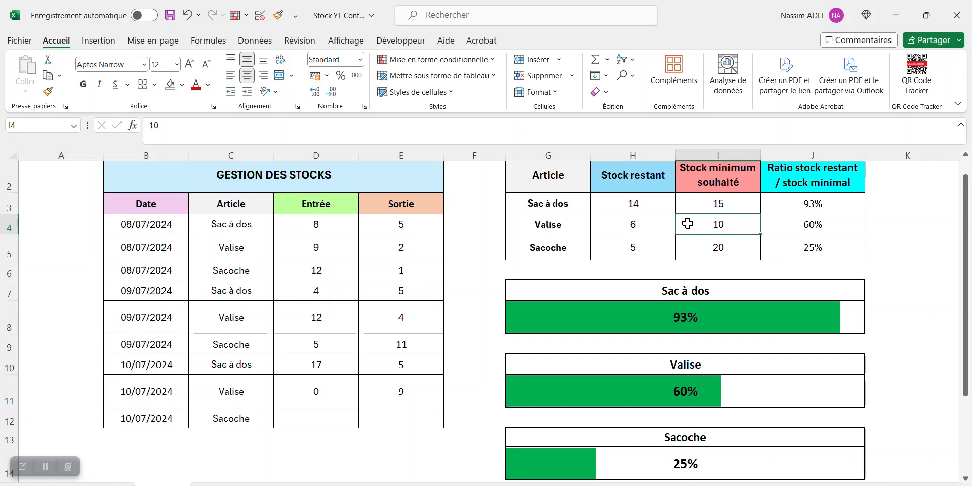
Record an Entrée of 8 and a Sortie of 4 for Sacoche on 10/07/2024, and check its gauge against the remaining and minimum stock.
click(337, 420)
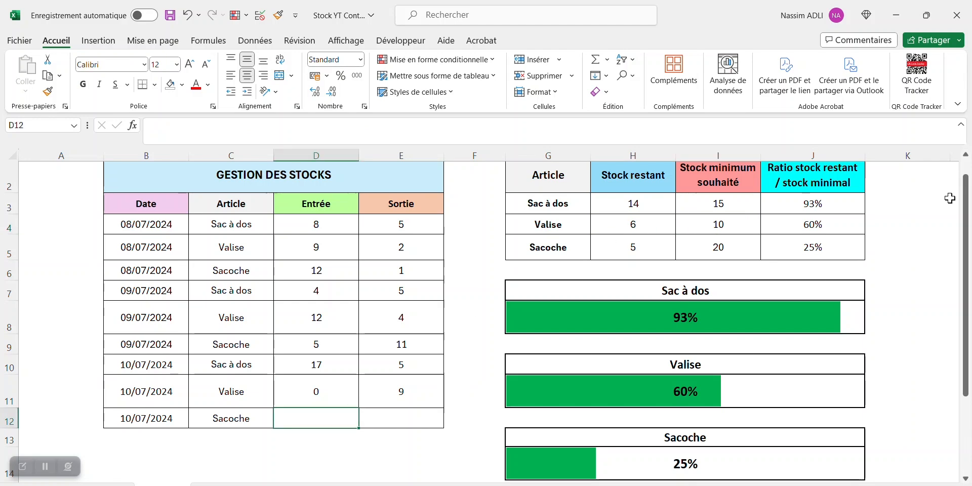
text(8)
key(Tab)
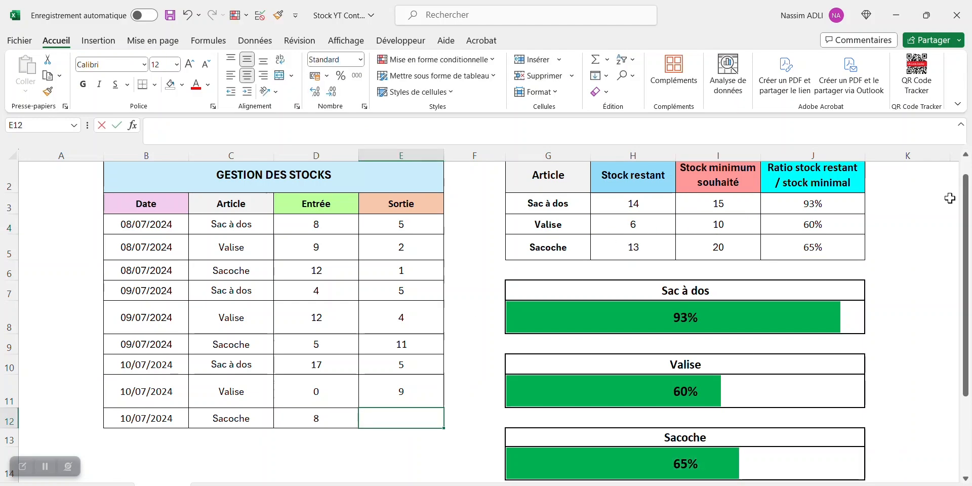
text(4)
key(Tab)
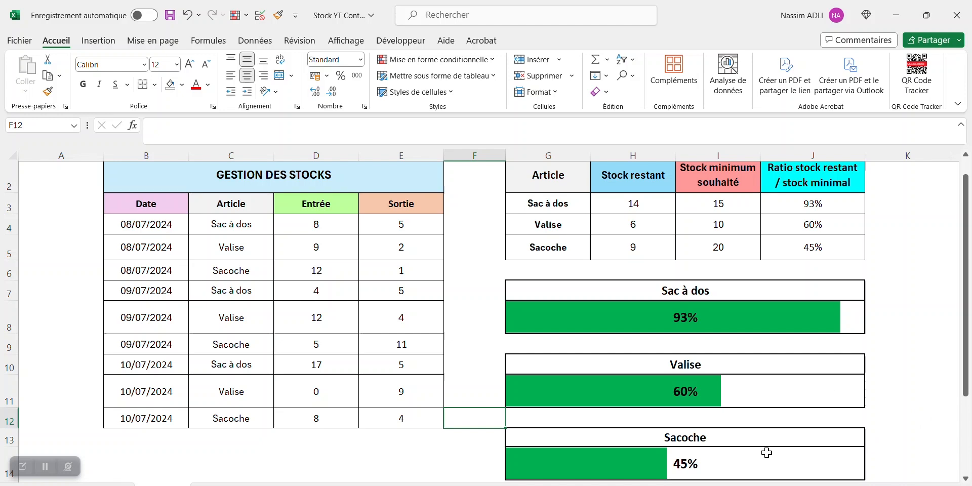
click(762, 470)
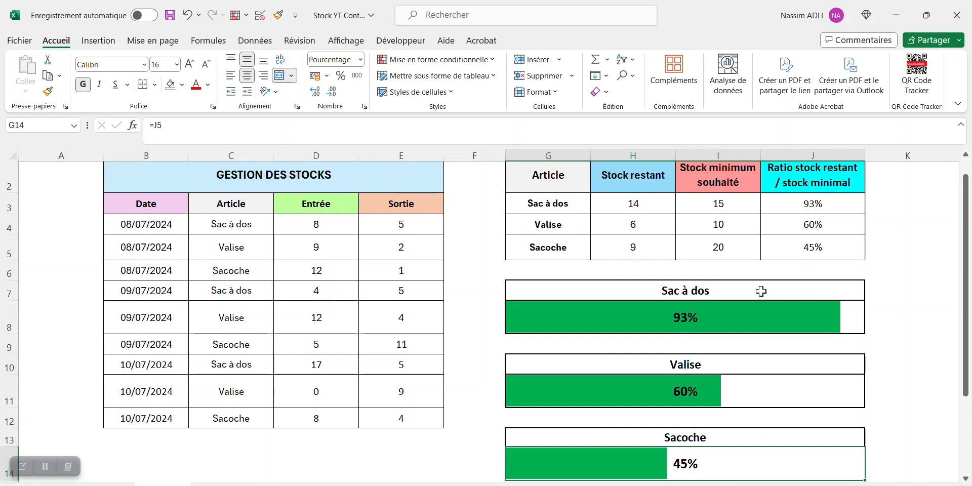
click(727, 252)
click(642, 253)
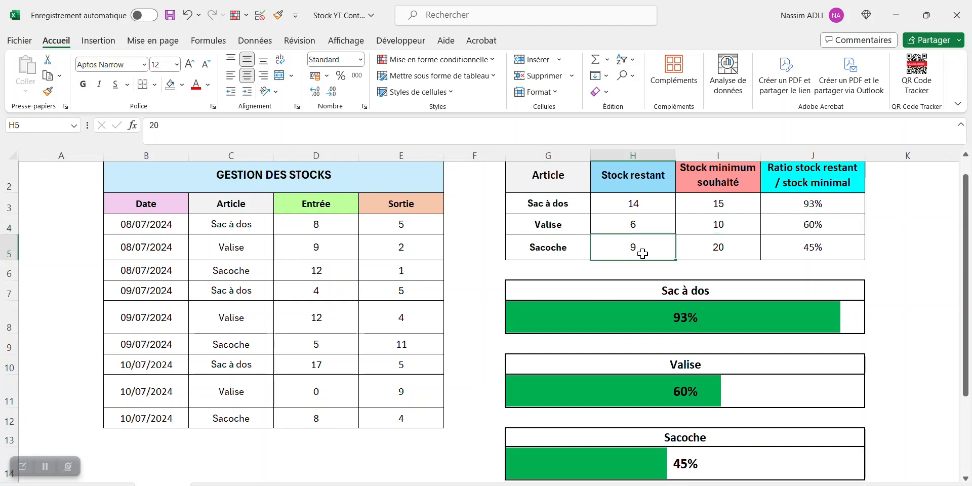
click(735, 249)
scroll(876, 289, up, 1)
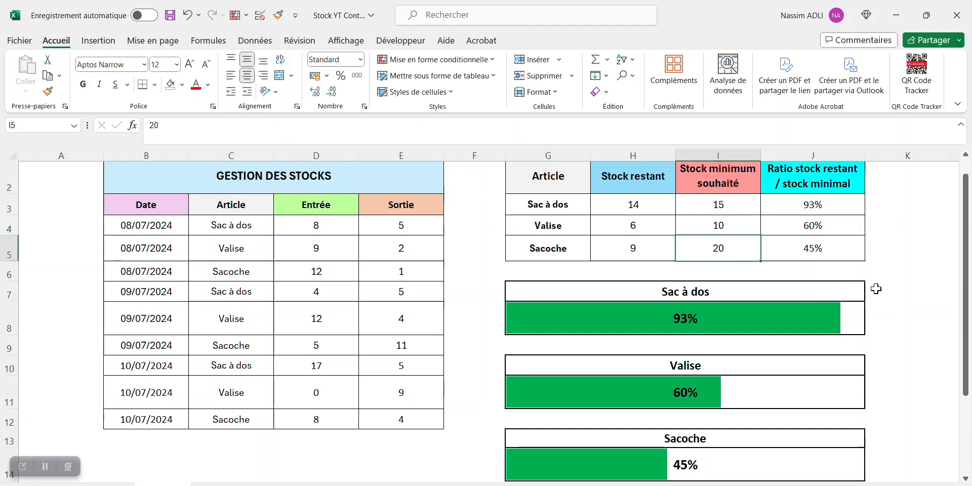